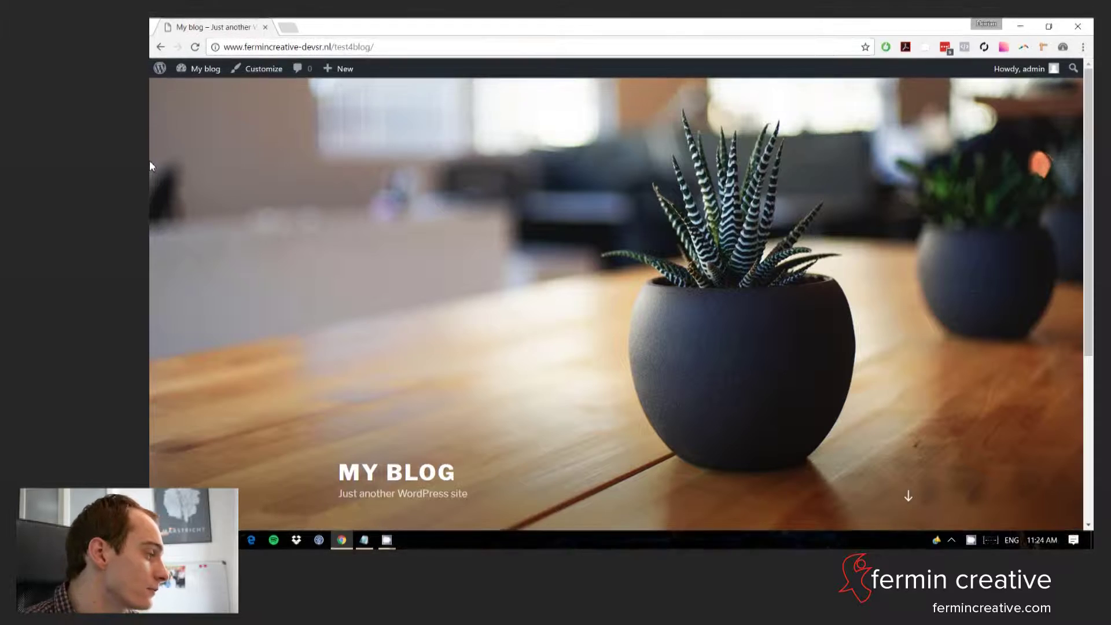
# Open the site's admin dashboard and show its screen options.
pyautogui.moveTo(207, 70)
pyautogui.click(212, 91)
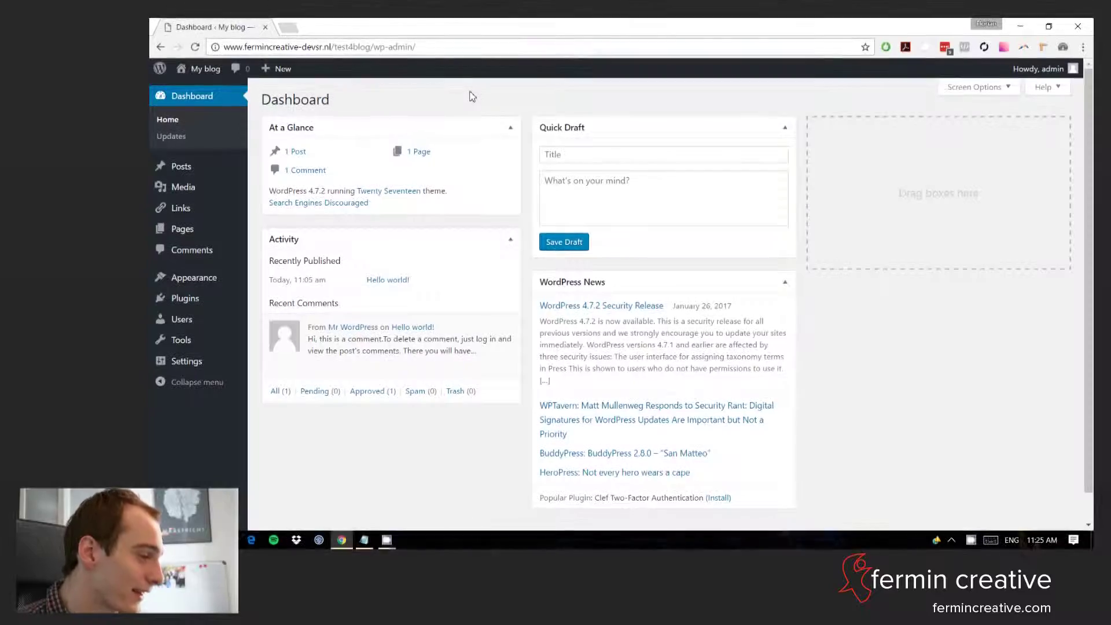
pyautogui.click(982, 88)
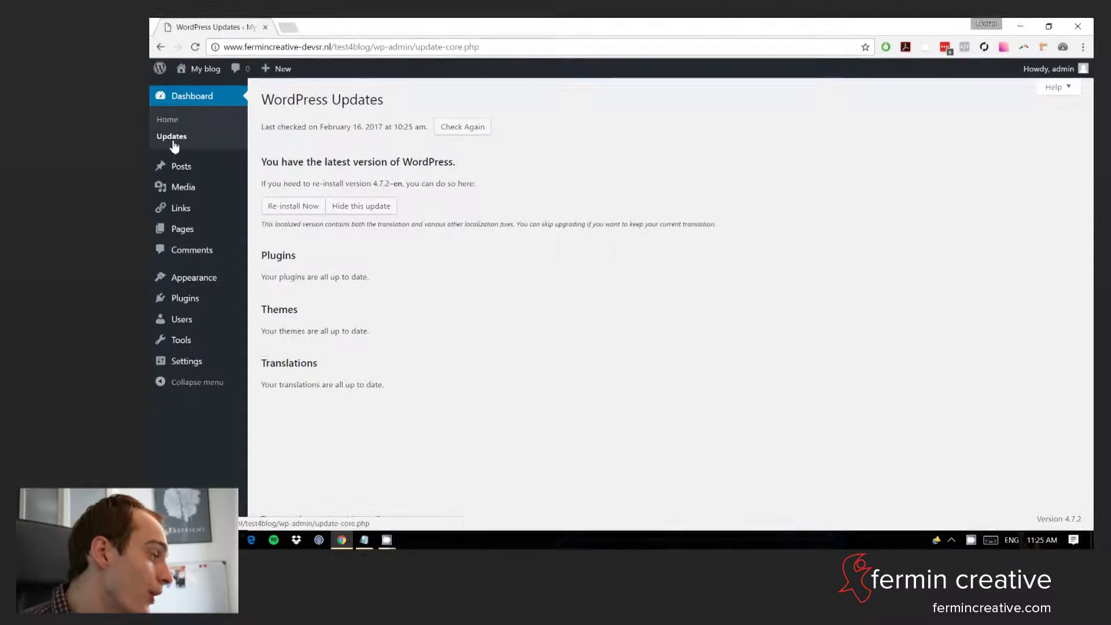
# Open the list of all posts.
pyautogui.moveTo(182, 162)
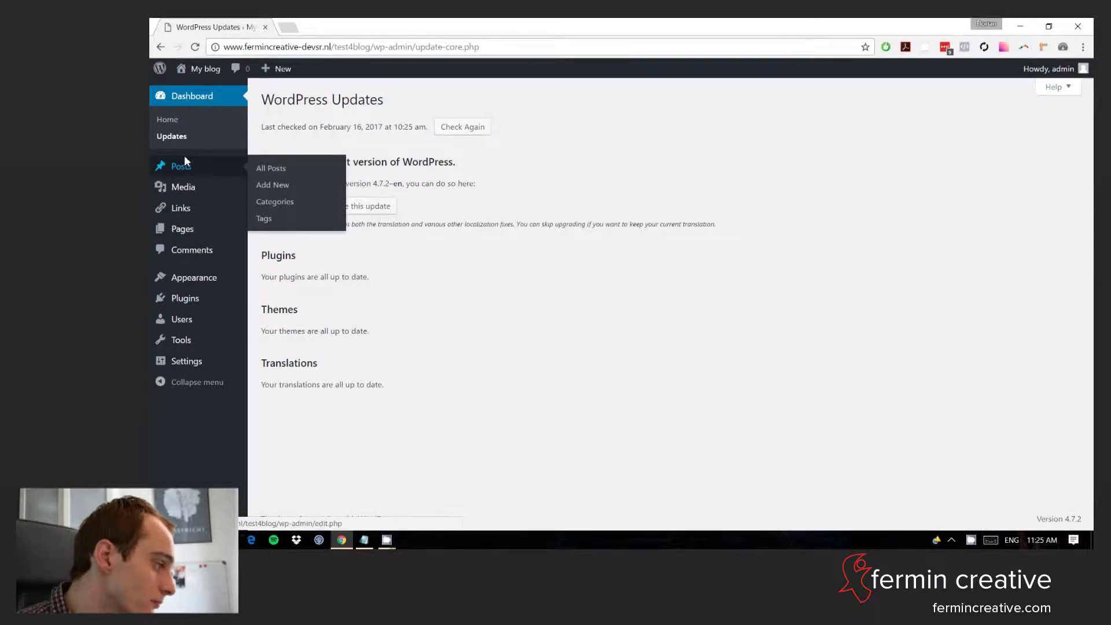
pyautogui.click(269, 173)
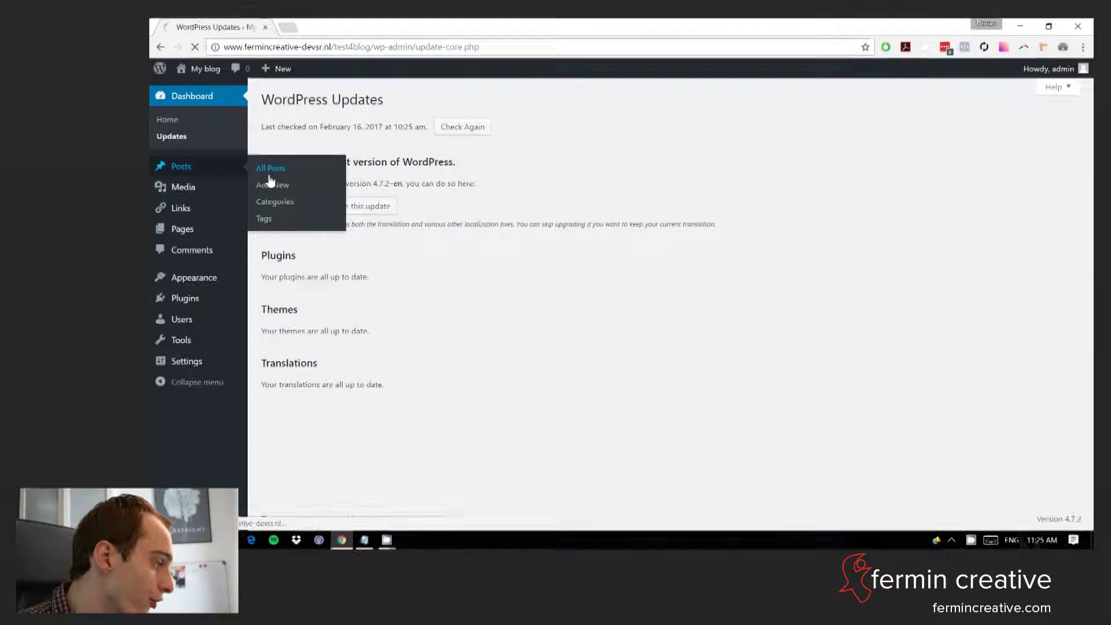
pyautogui.moveTo(218, 209)
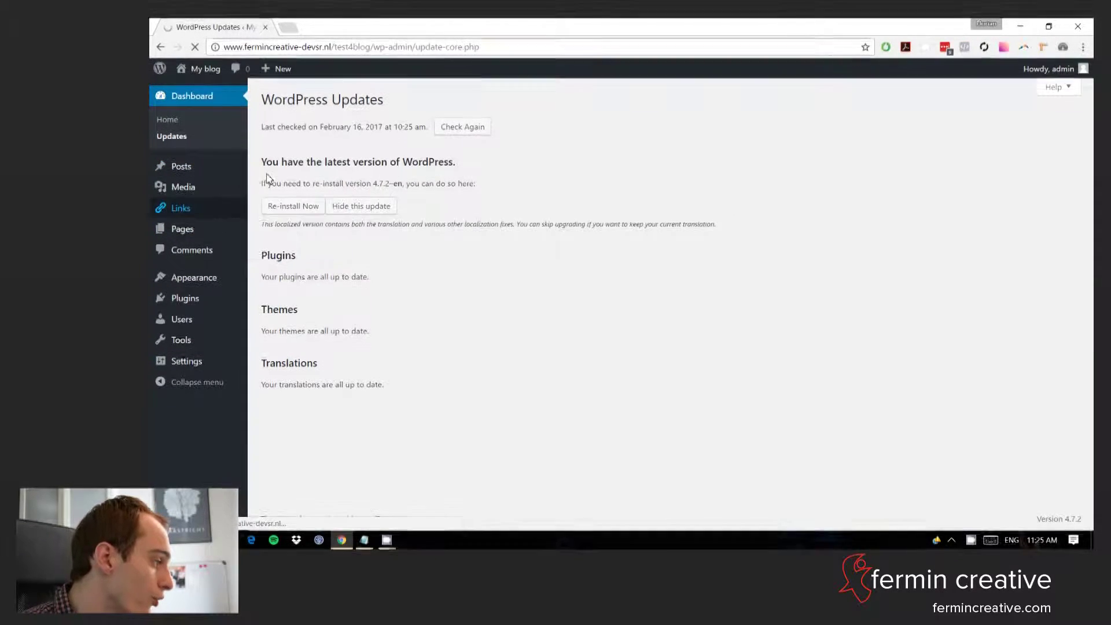
pyautogui.click(194, 47)
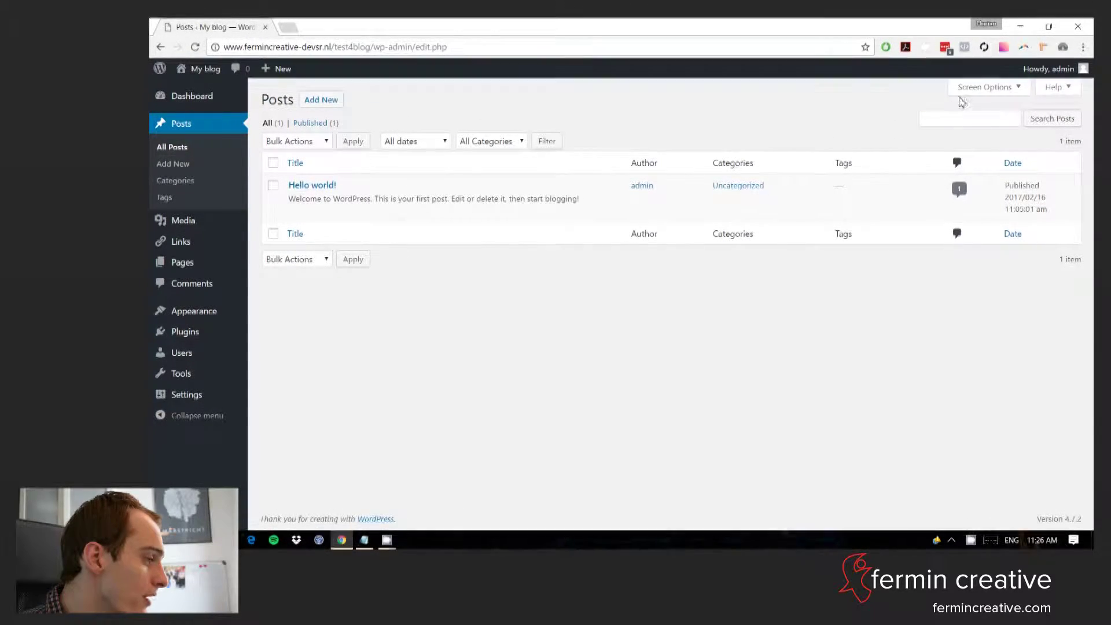
# Set the posts list's view mode to List View and apply it.
pyautogui.click(984, 87)
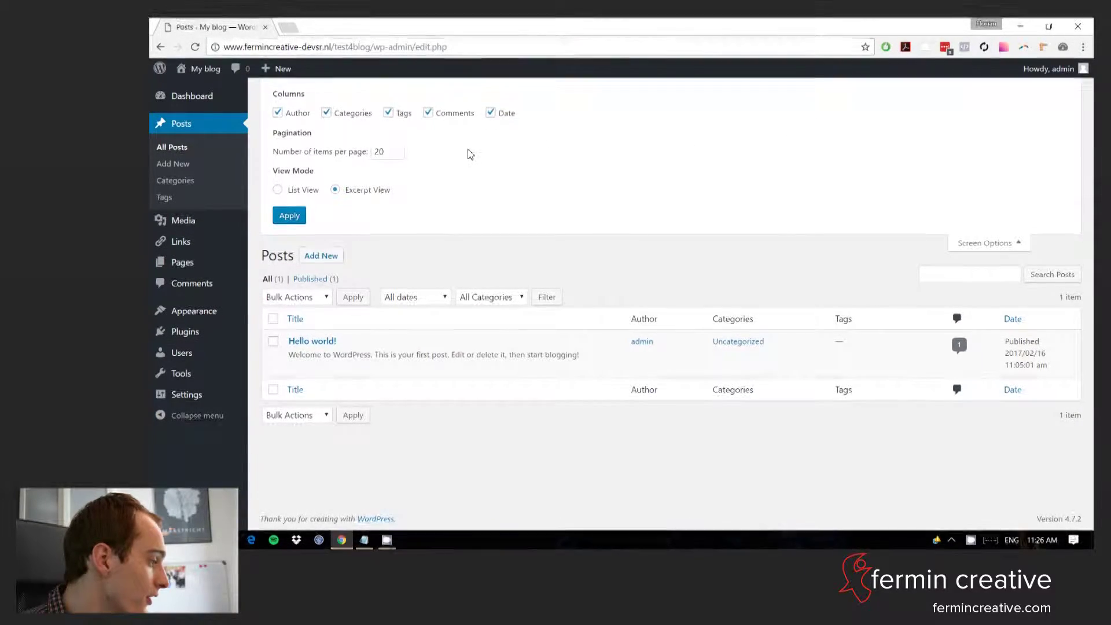
pyautogui.click(308, 198)
pyautogui.click(288, 215)
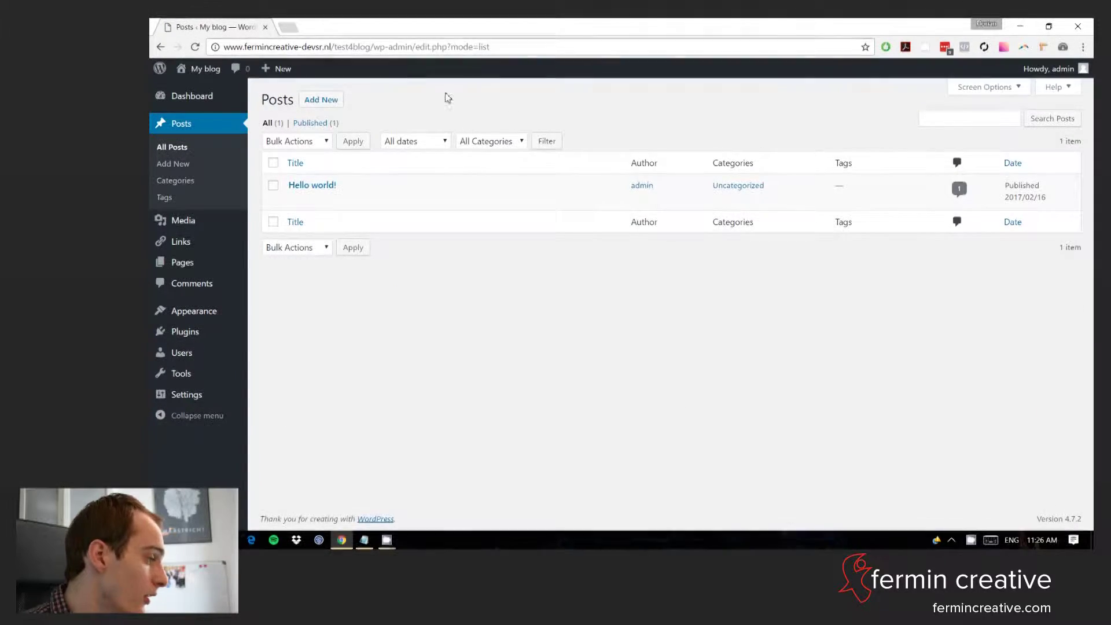
# Switch the posts list back to Excerpt View and apply it.
pyautogui.click(966, 87)
pyautogui.click(335, 190)
pyautogui.click(290, 214)
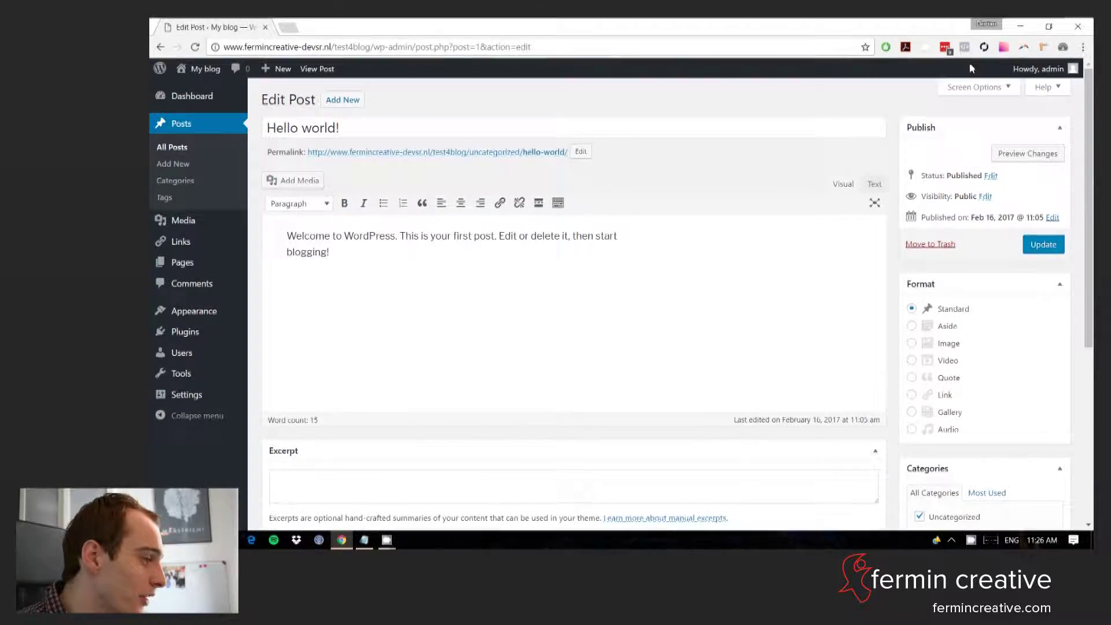
# Show the Hello world! post's screen options and examine the matching boxes around its editor, including Excerpt, Custom Fields and Slug.
pyautogui.click(976, 87)
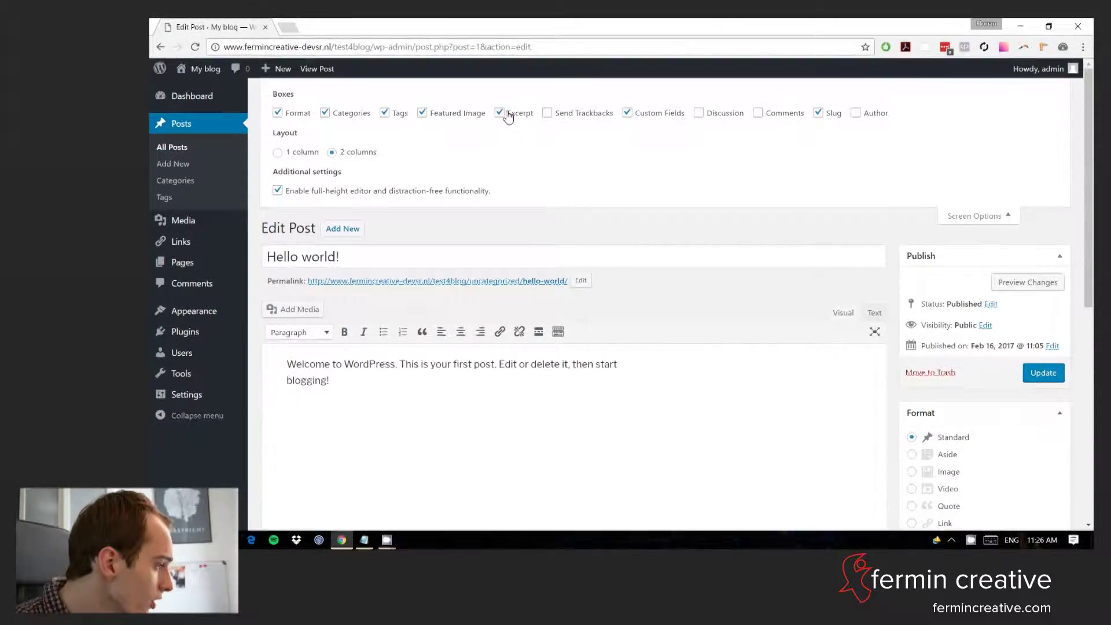
pyautogui.scroll(-1, 524, 138)
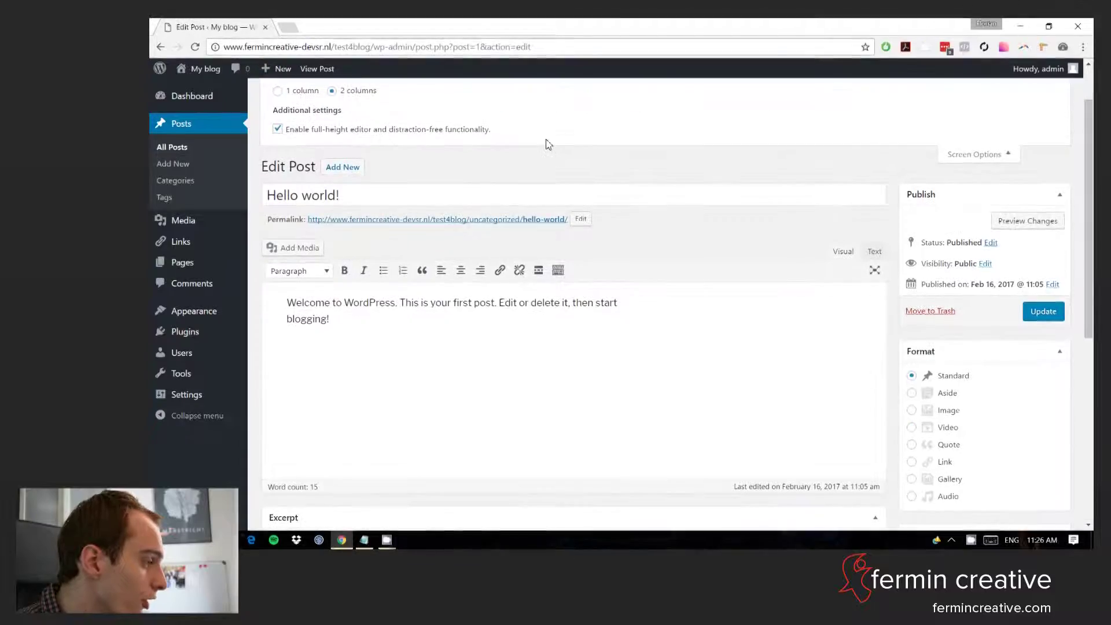
pyautogui.scroll(1, 606, 164)
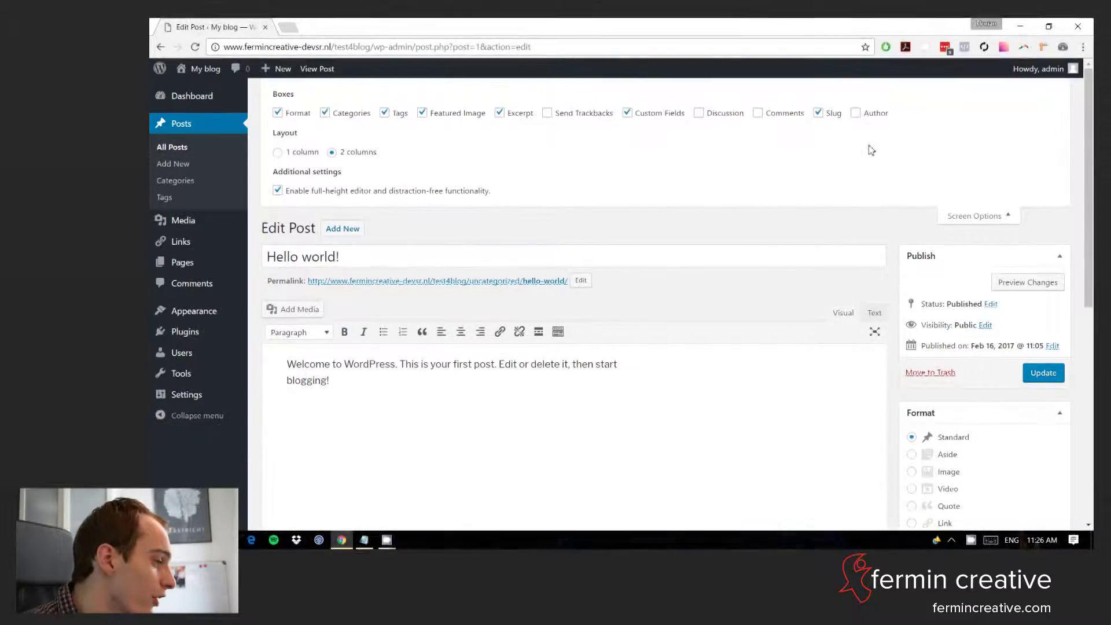
pyautogui.scroll(-2, 818, 144)
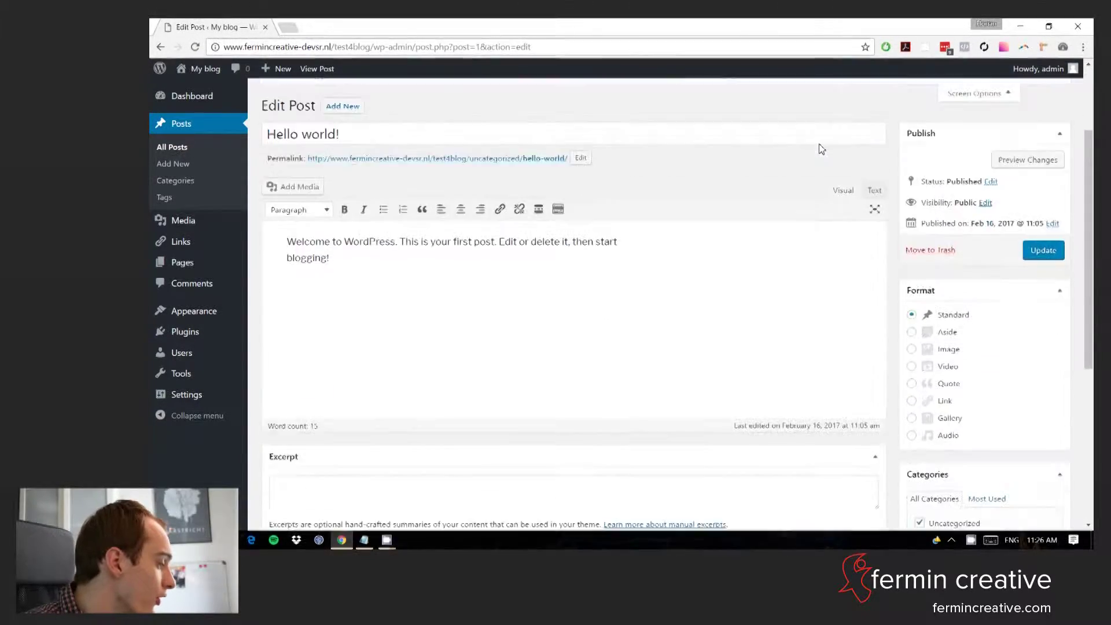
pyautogui.scroll(-5, 810, 162)
pyautogui.scroll(2, 805, 179)
pyautogui.scroll(-1, 778, 232)
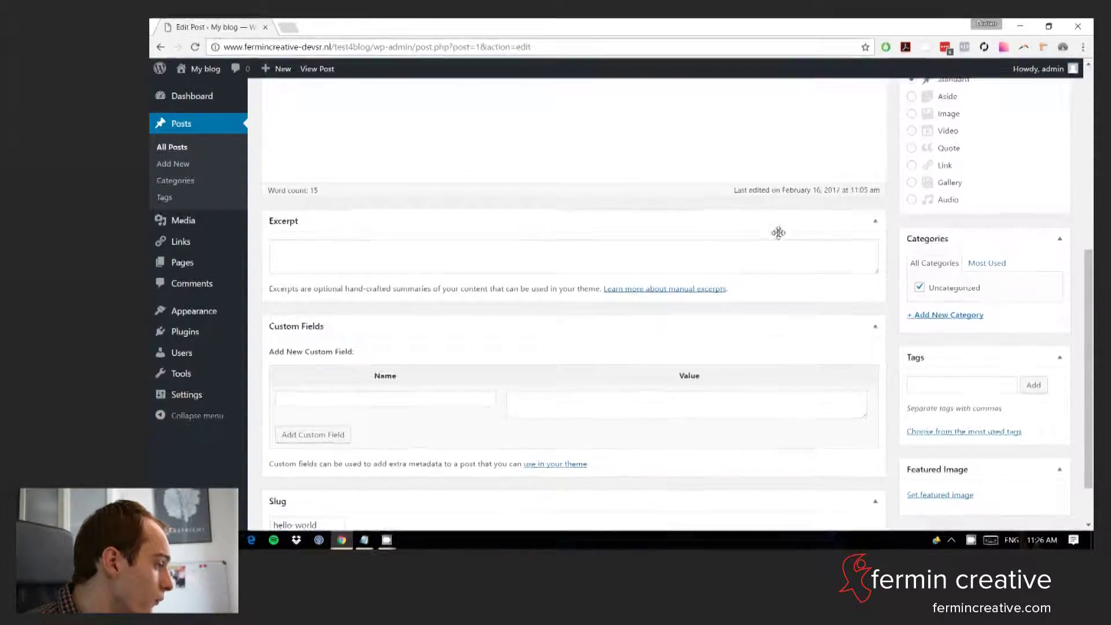
pyautogui.scroll(-1, 719, 291)
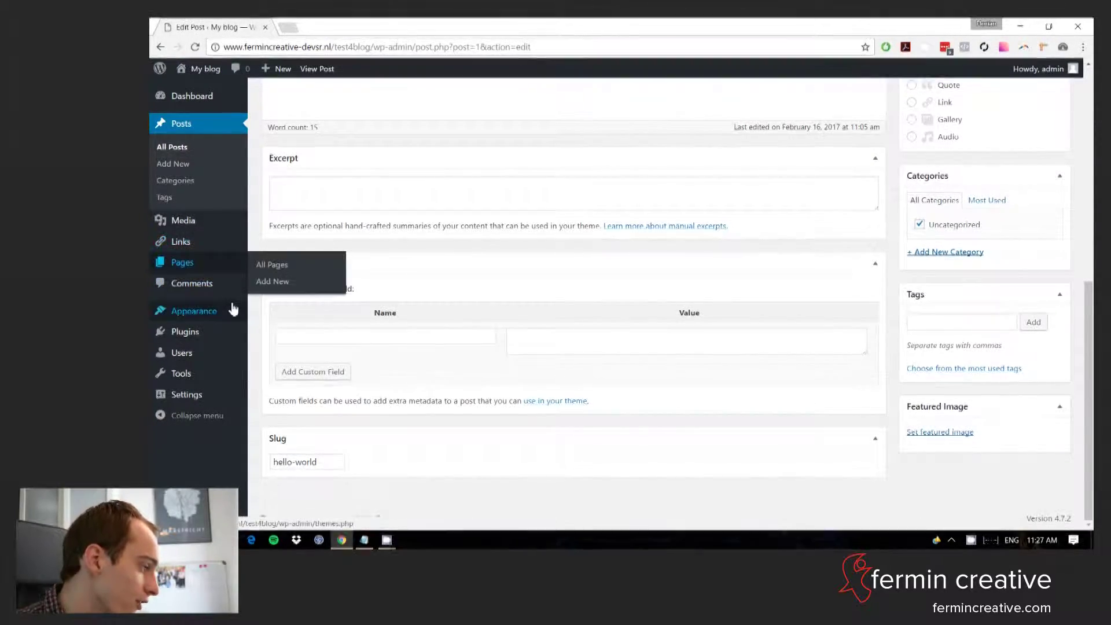
# View the post categories page and the media library.
pyautogui.scroll(2, 222, 301)
pyautogui.click(172, 181)
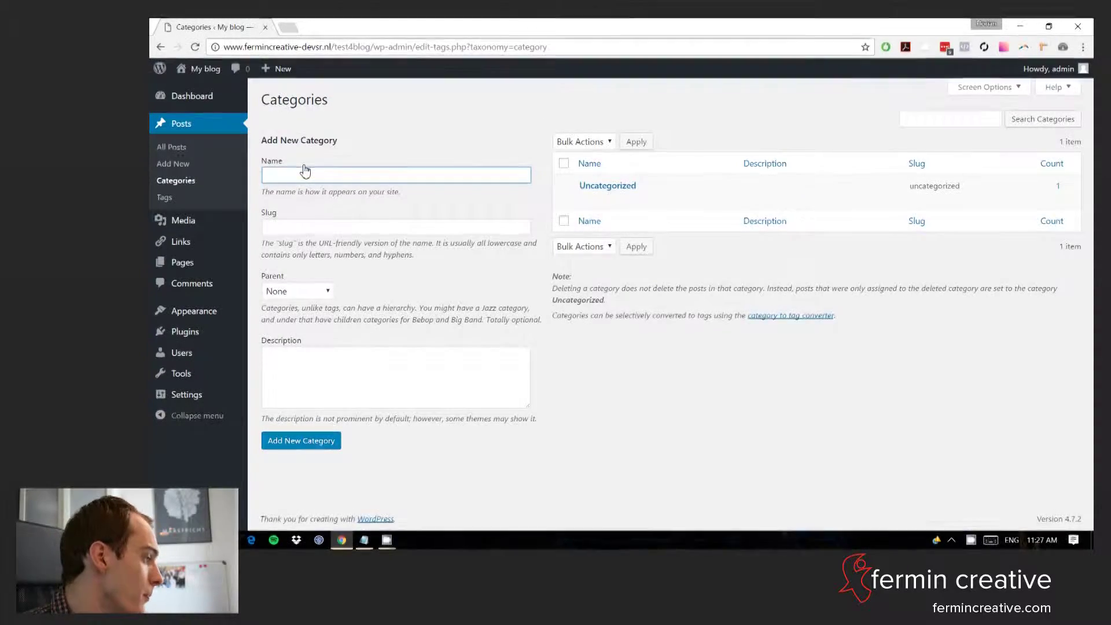
pyautogui.moveTo(206, 226)
pyautogui.click(273, 226)
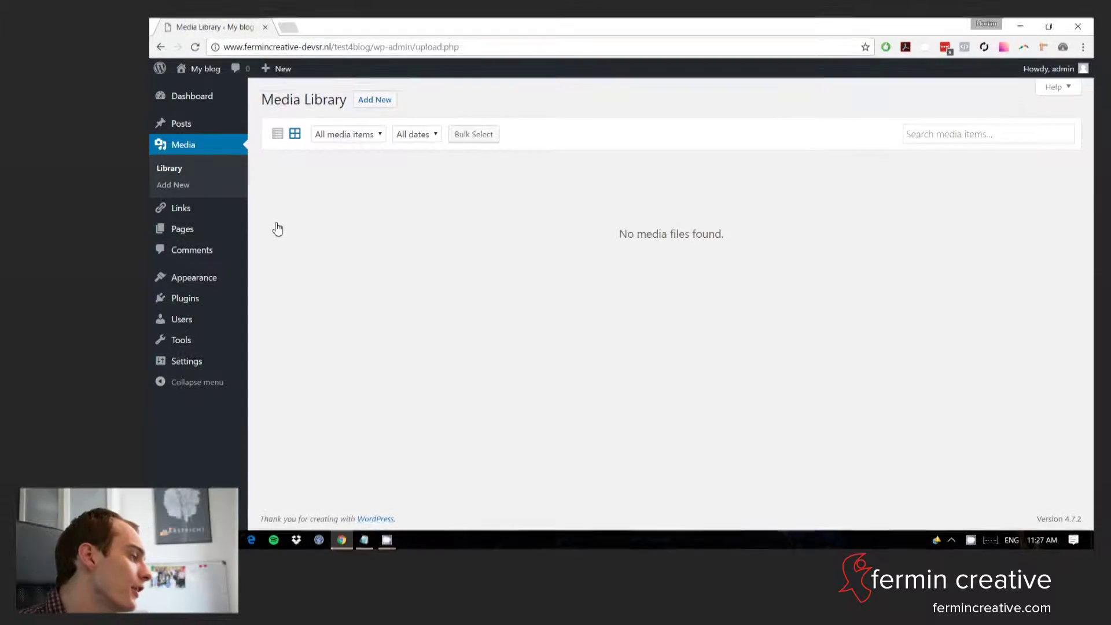
# View the list of all links and the list of all pages, including the pages list's screen options.
pyautogui.moveTo(231, 213)
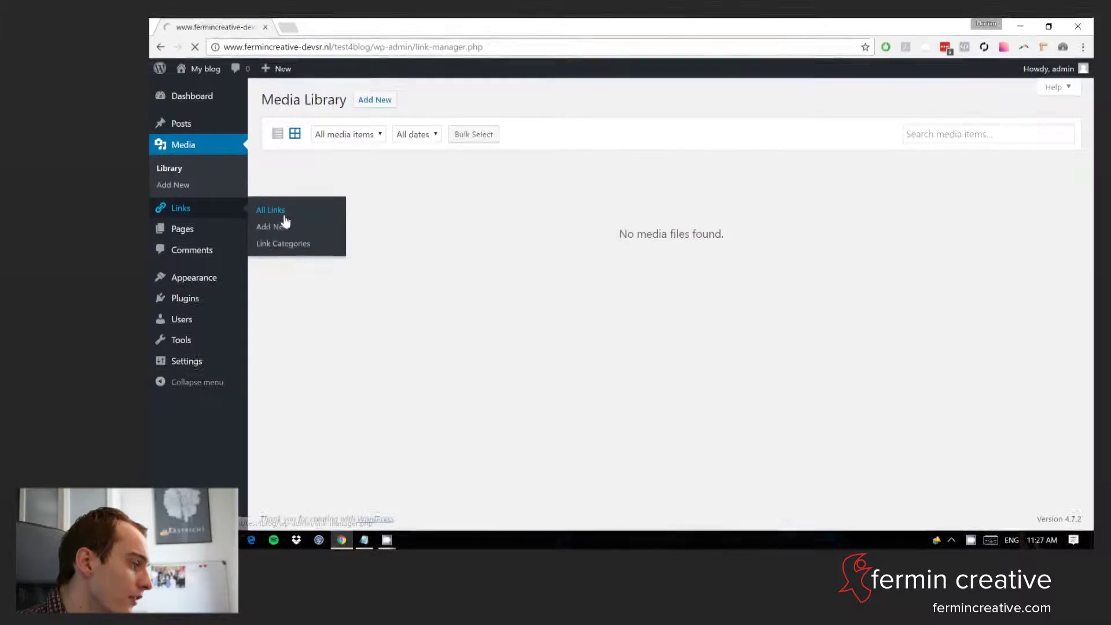
pyautogui.moveTo(221, 310)
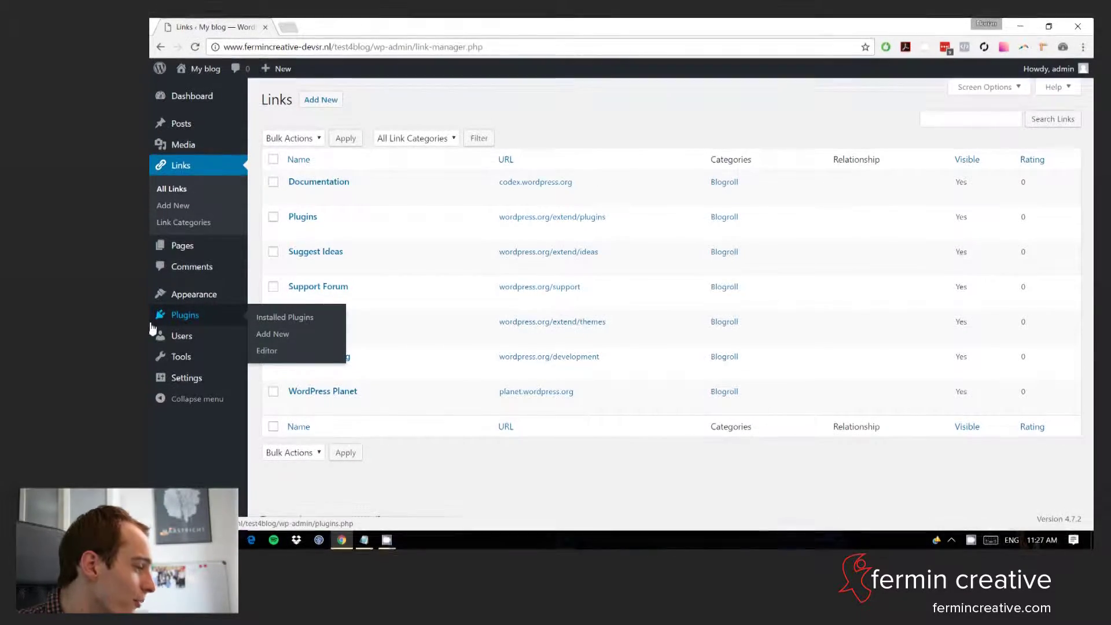
pyautogui.moveTo(209, 249)
pyautogui.click(267, 250)
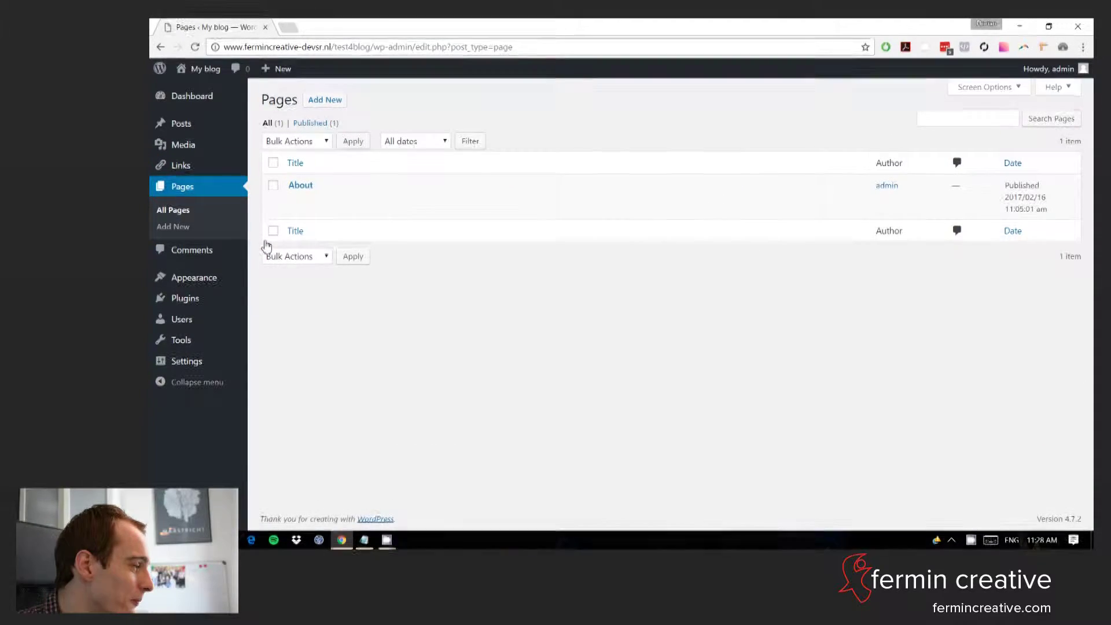
pyautogui.moveTo(271, 204)
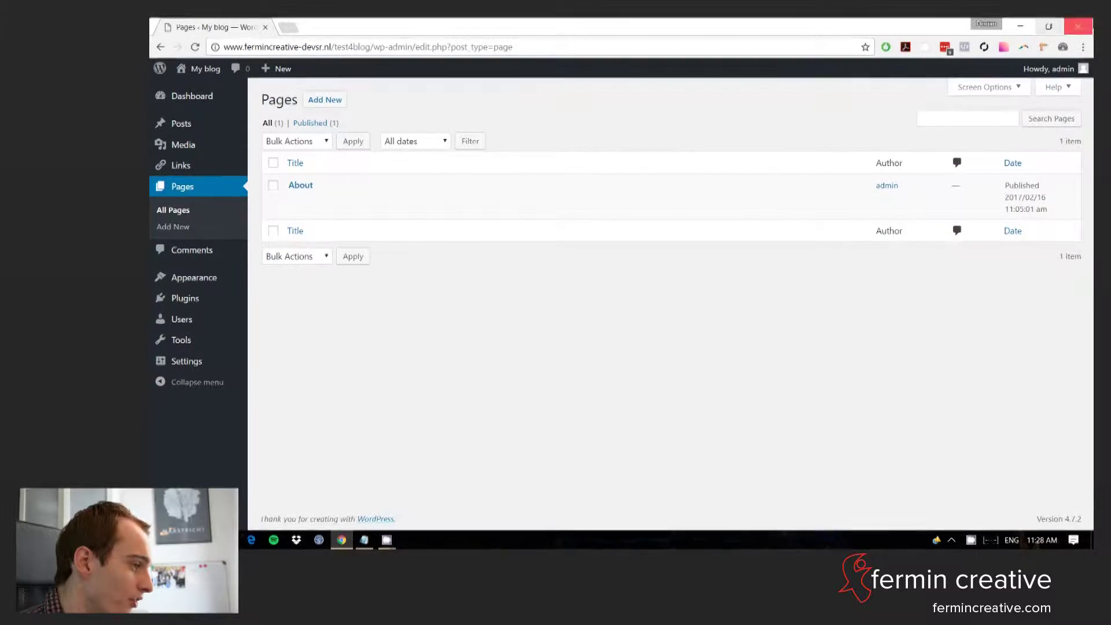
pyautogui.click(1003, 85)
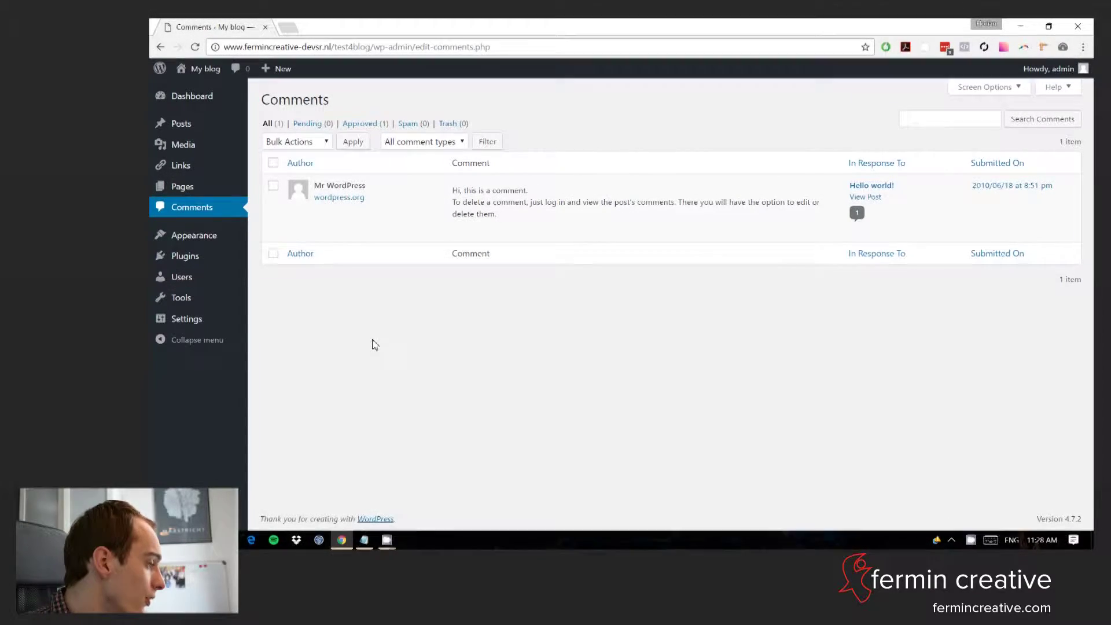
# Open the installed themes and browse the featured themes available to add.
pyautogui.moveTo(206, 236)
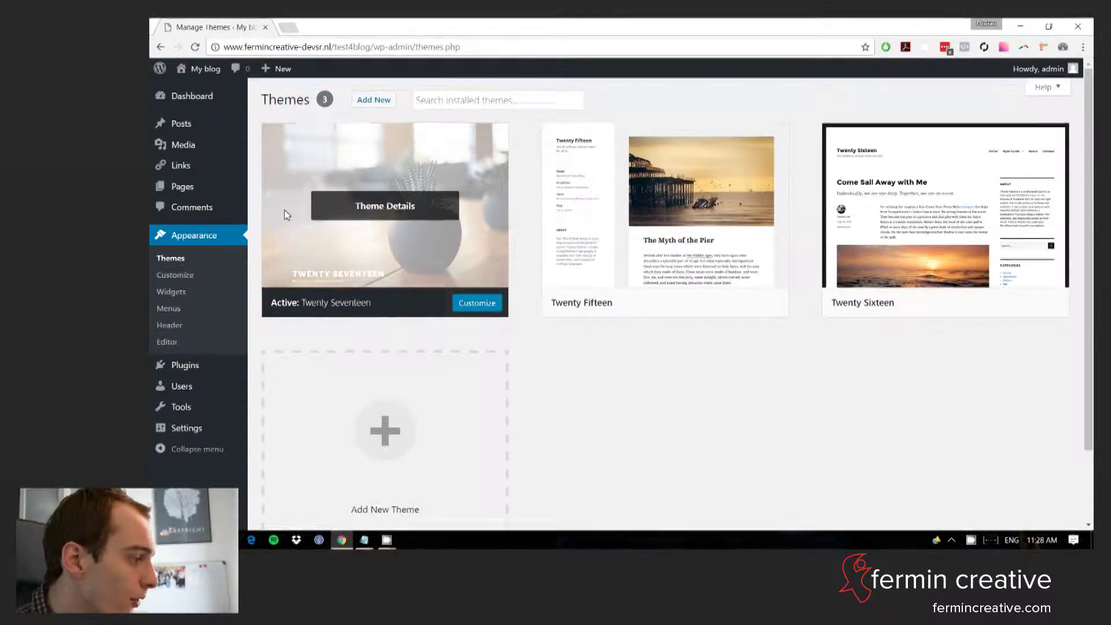
pyautogui.click(369, 105)
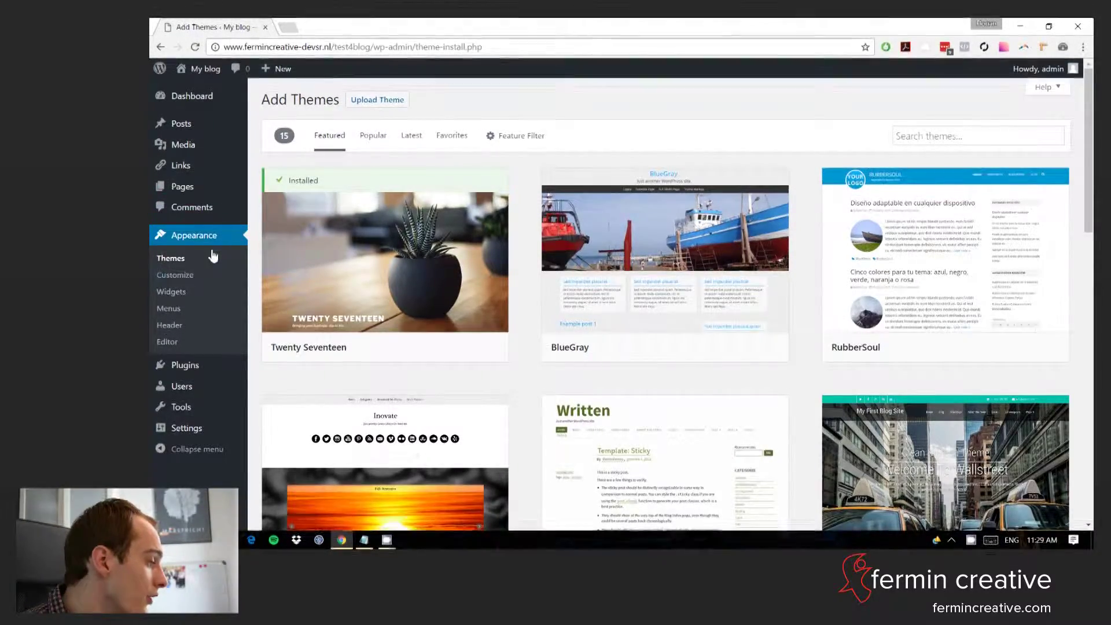
# Open the theme customizer and change the site title to "My Test Blog" in the Site Identity settings.
pyautogui.click(191, 276)
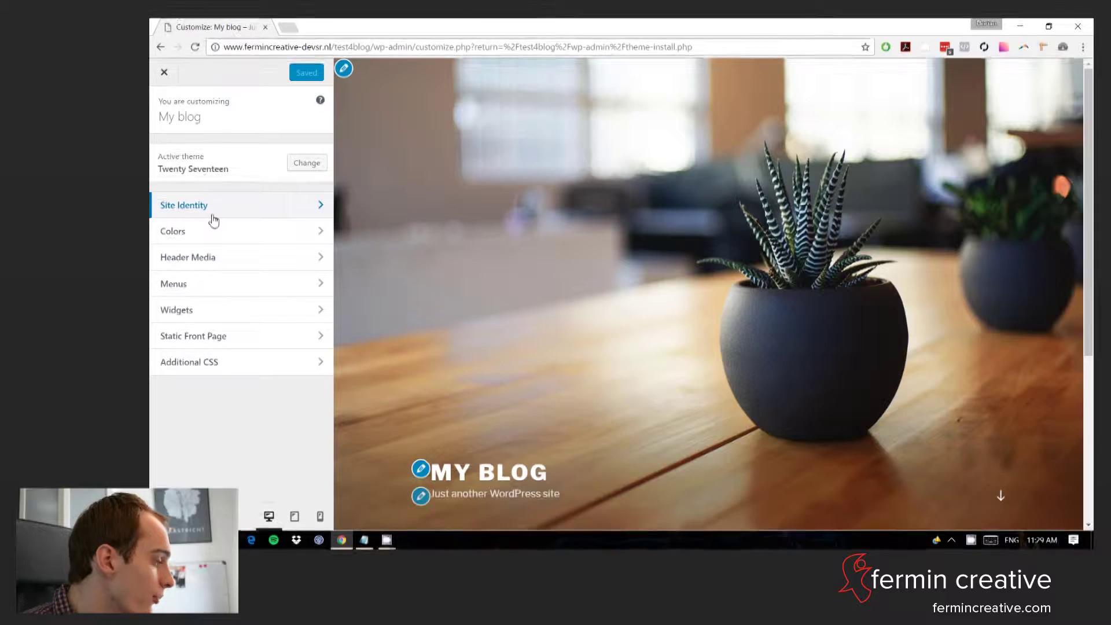
pyautogui.click(214, 220)
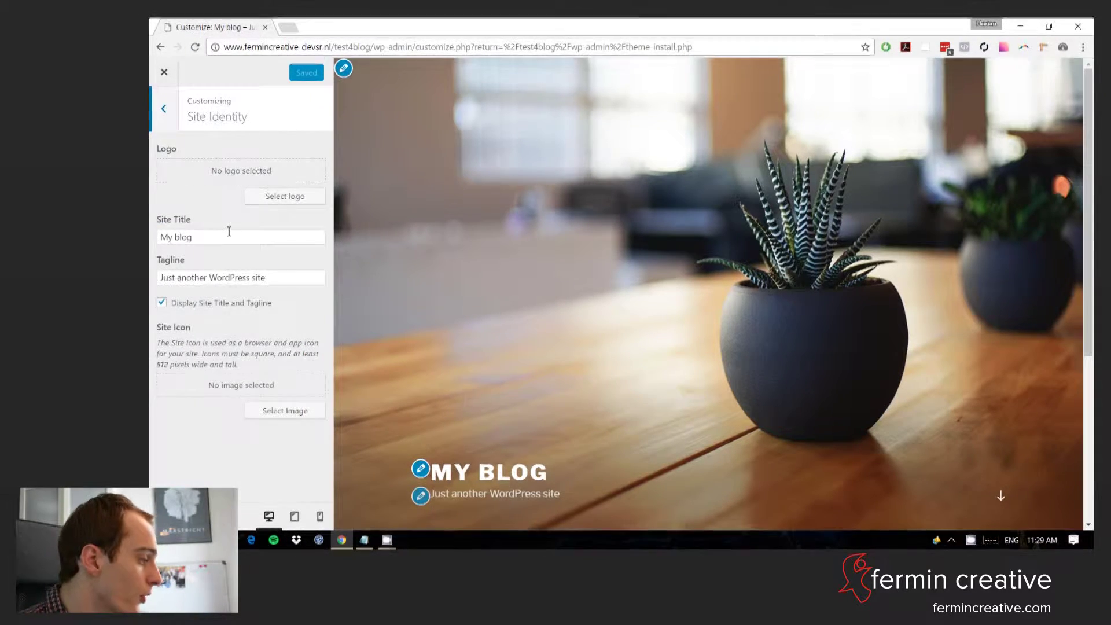
pyautogui.moveTo(228, 234); pyautogui.dragTo(159, 232)
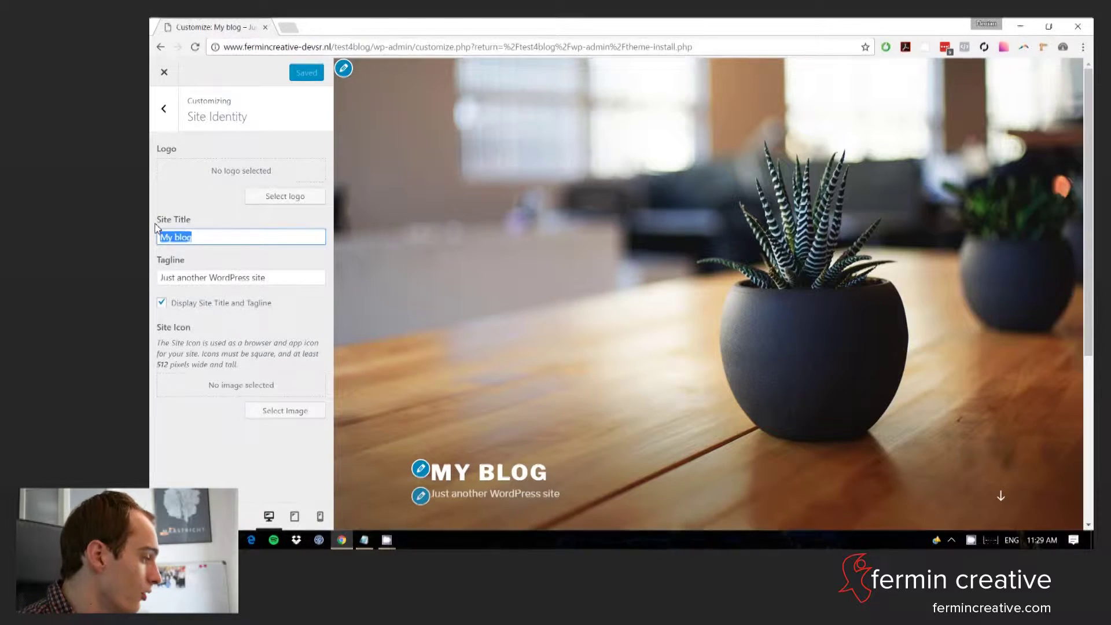
pyautogui.write('My TestBlog')
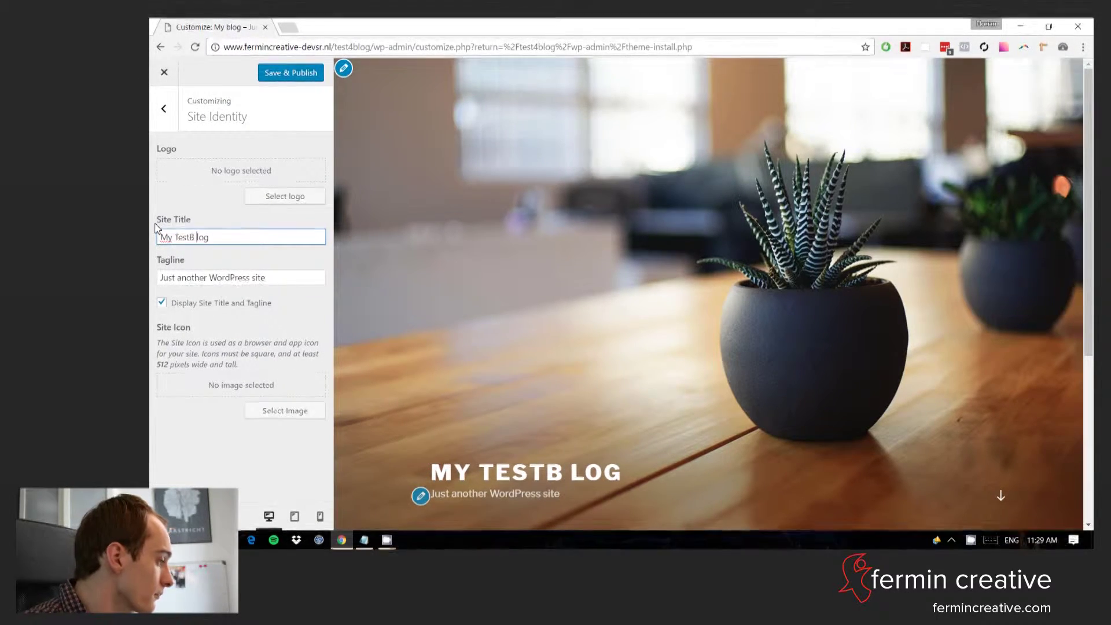
pyautogui.press('BackSpace')
pyautogui.press('Left')
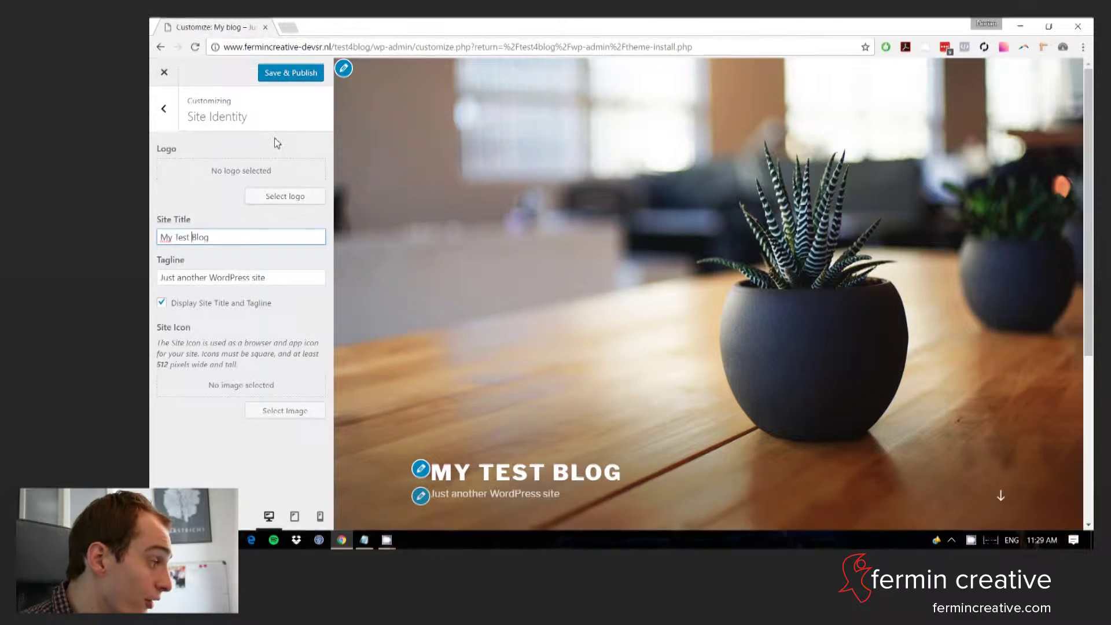
pyautogui.scroll(-1, 405, 268)
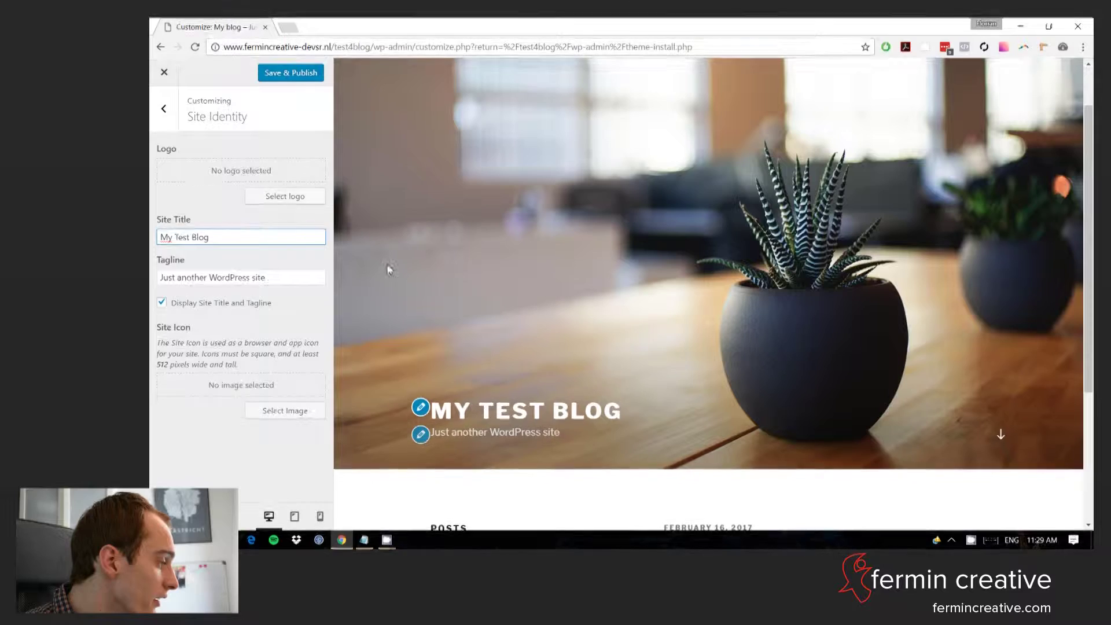
pyautogui.click(164, 108)
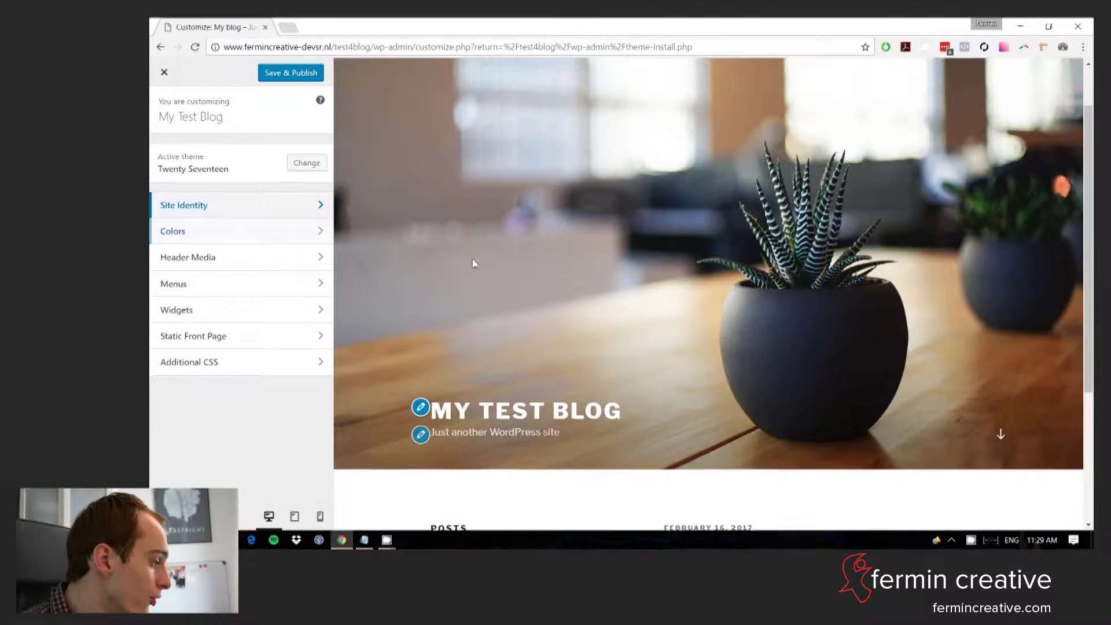
# Set the theme's color scheme to Dark and return to the customizer's overview.
pyautogui.scroll(-2, 471, 260)
pyautogui.click(255, 231)
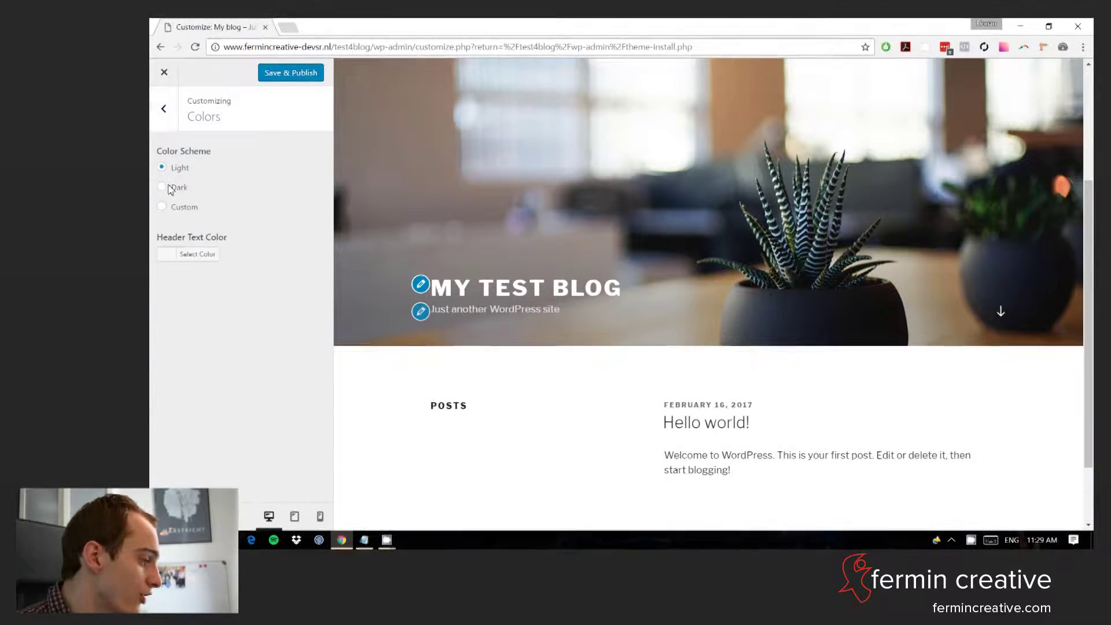
pyautogui.click(161, 188)
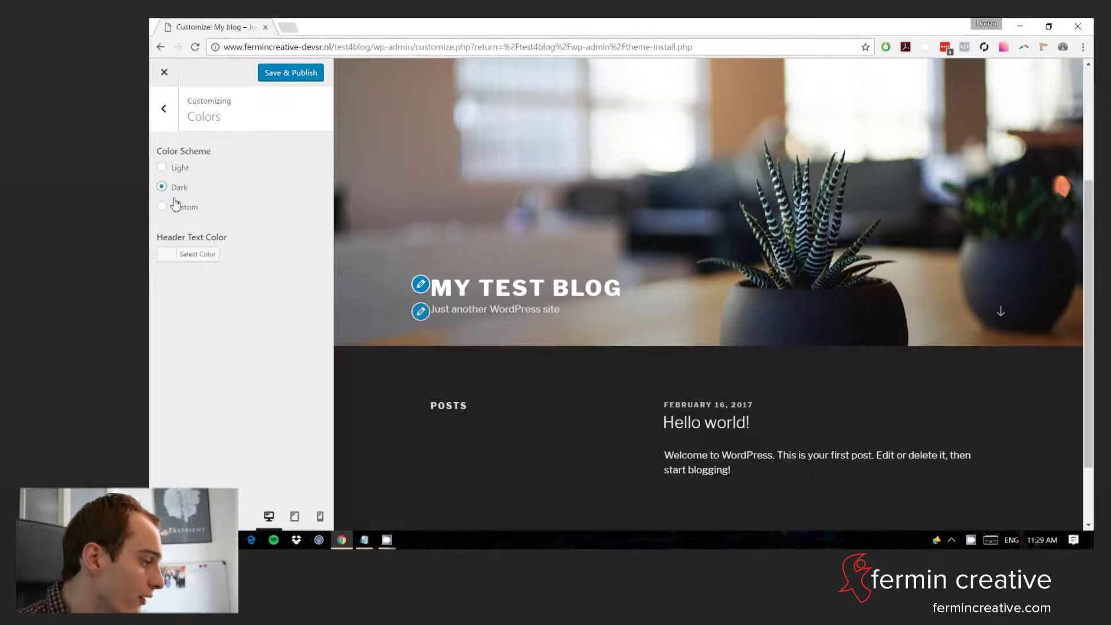
pyautogui.click(164, 110)
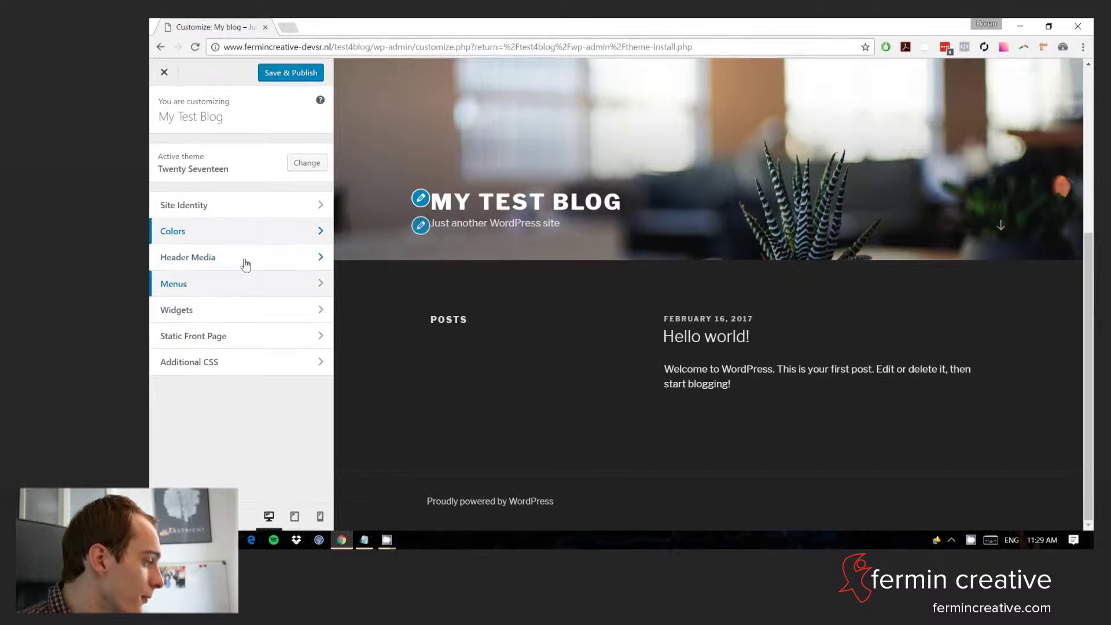
# Review the Header Media settings and the site preview, and save and publish the theme customizations before leaving the customizer.
pyautogui.click(186, 257)
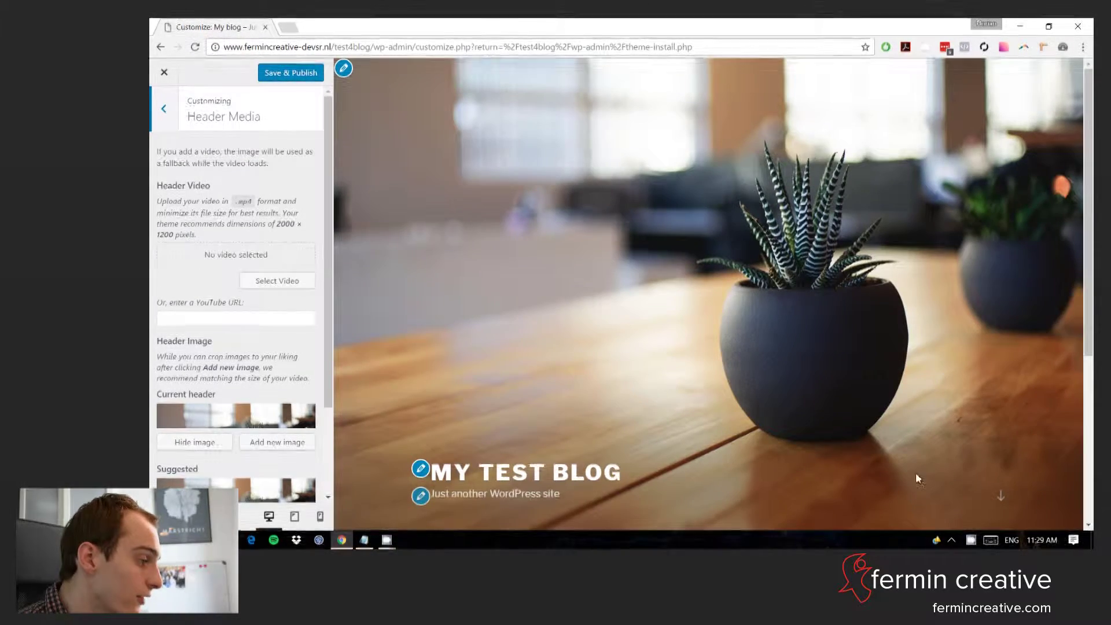
pyautogui.click(162, 111)
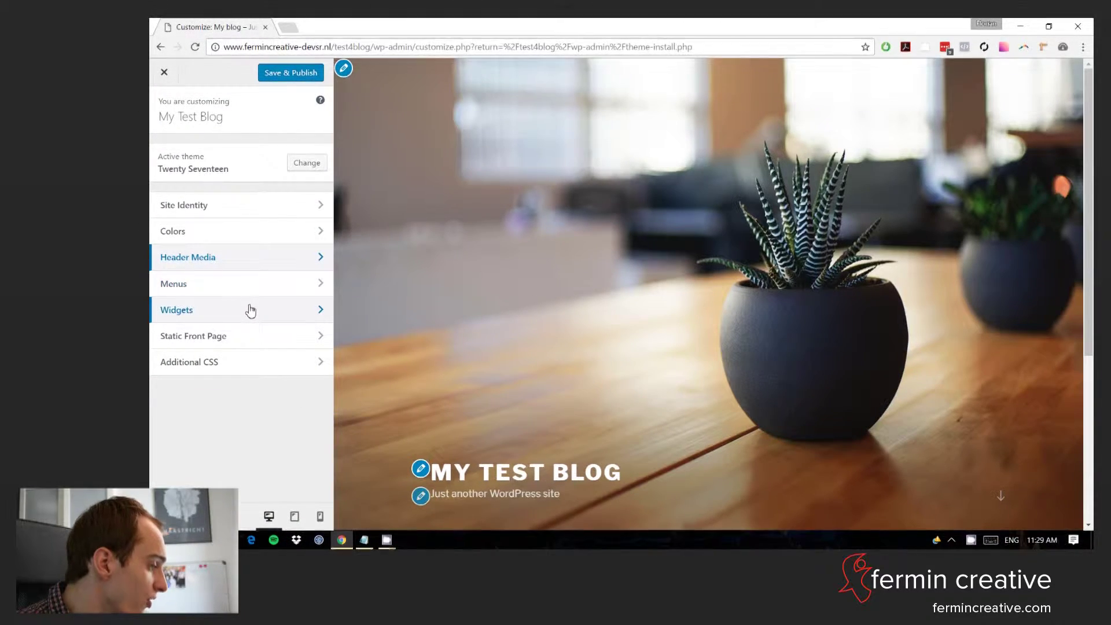
pyautogui.scroll(-3, 422, 258)
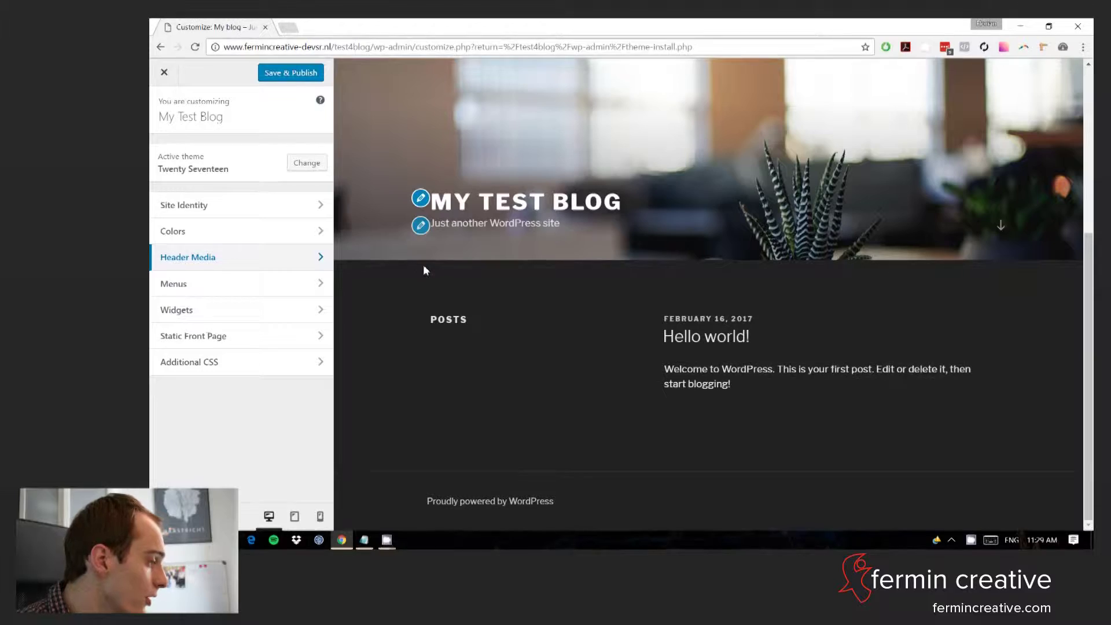
pyautogui.scroll(5, 396, 256)
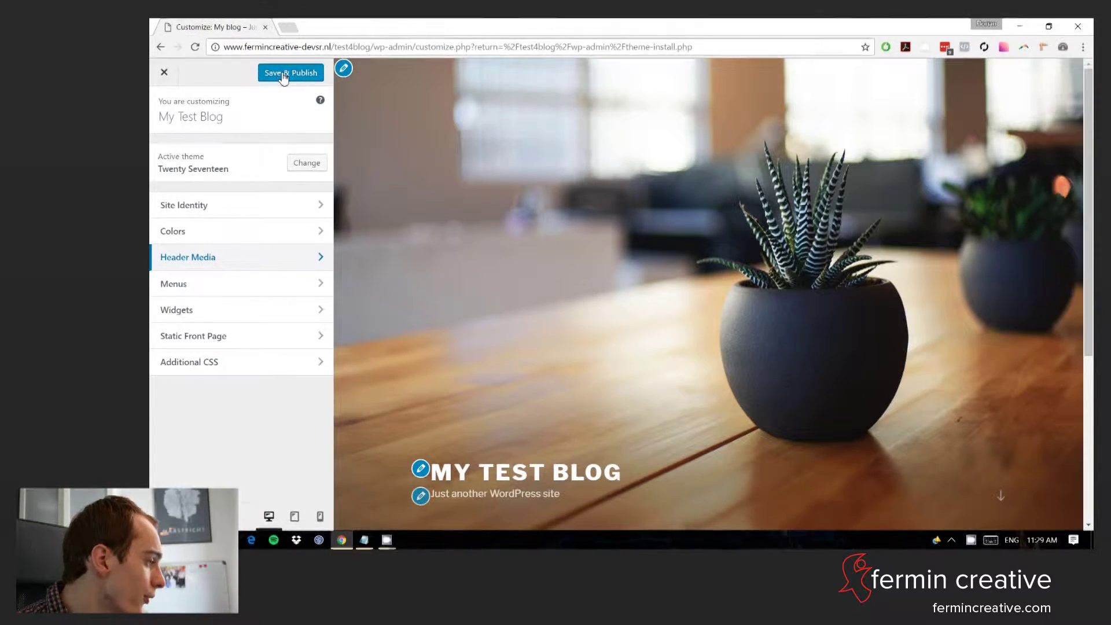
pyautogui.click(283, 75)
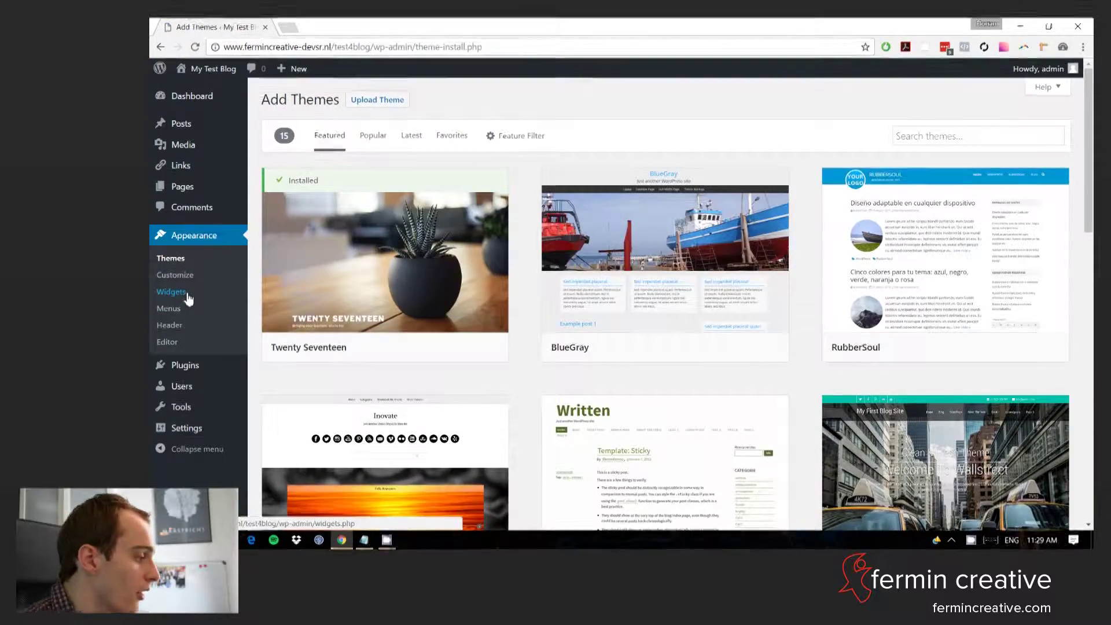
# Open the widgets management page and add the Recent Comments widget to the Sidebar area.
pyautogui.click(188, 296)
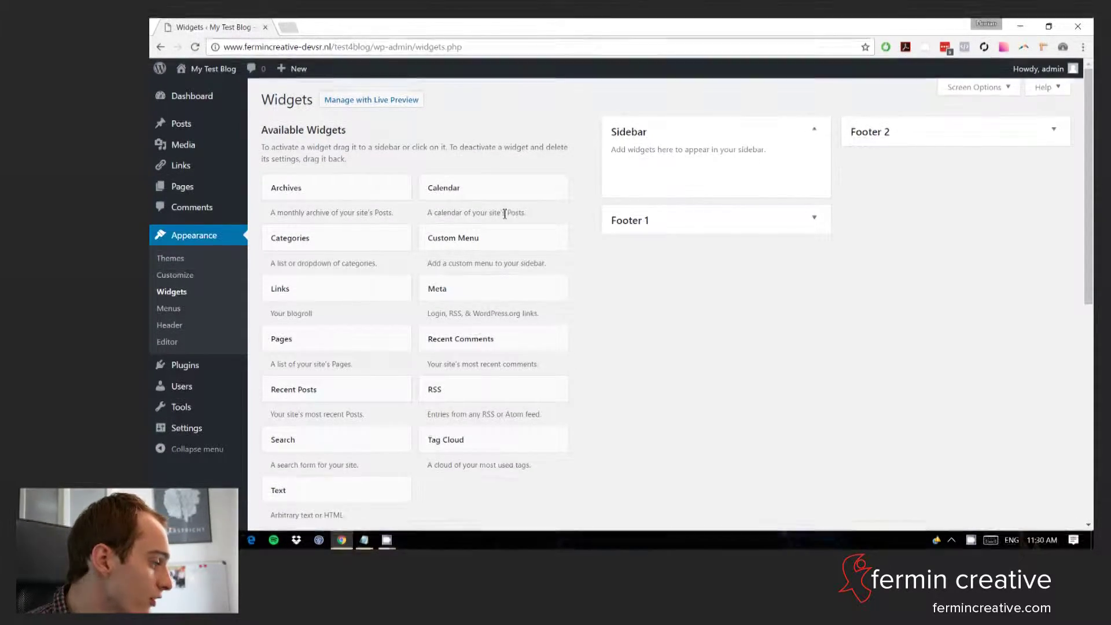
pyautogui.moveTo(449, 339); pyautogui.dragTo(648, 187)
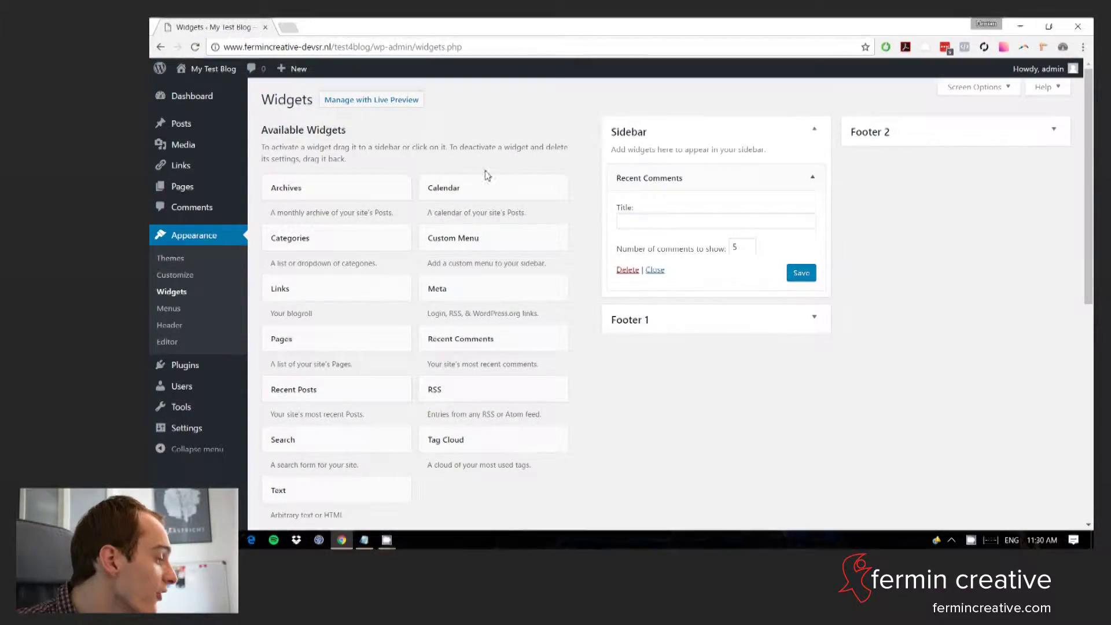
# Open the menu editor, assign Menu 1 to the Top Menu display location and save the menu.
pyautogui.click(164, 313)
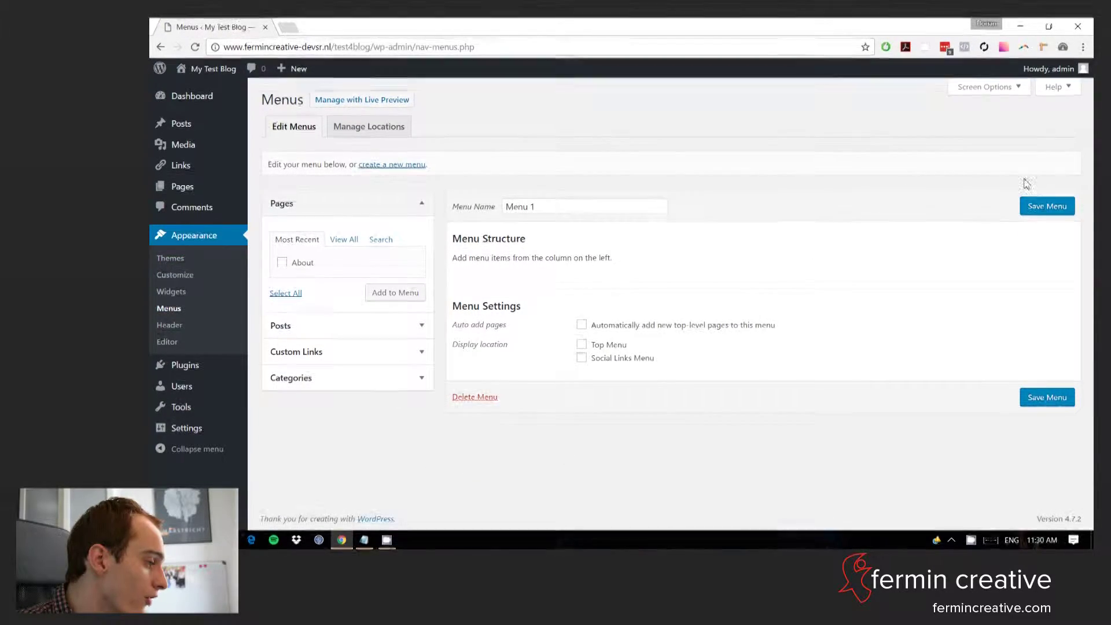
pyautogui.click(1069, 207)
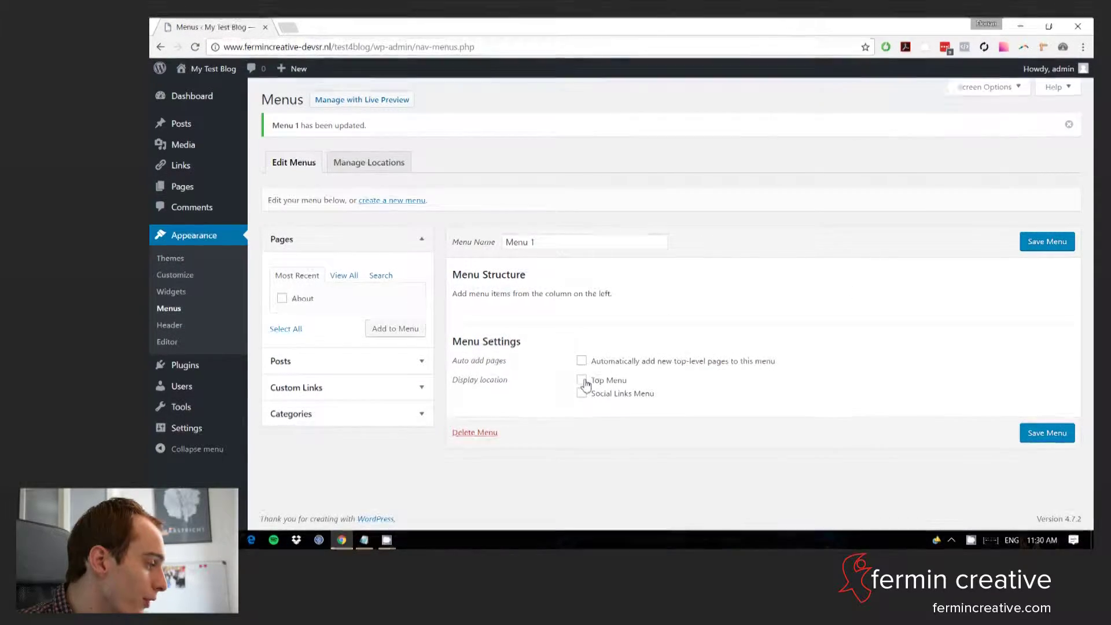
pyautogui.click(285, 298)
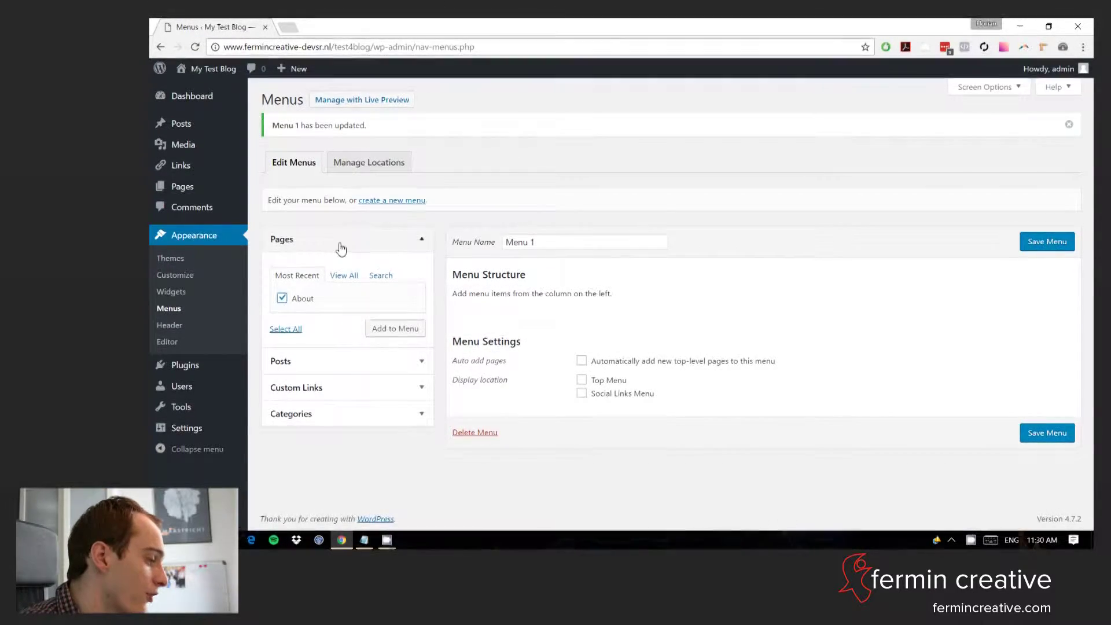
pyautogui.click(582, 380)
pyautogui.click(1035, 431)
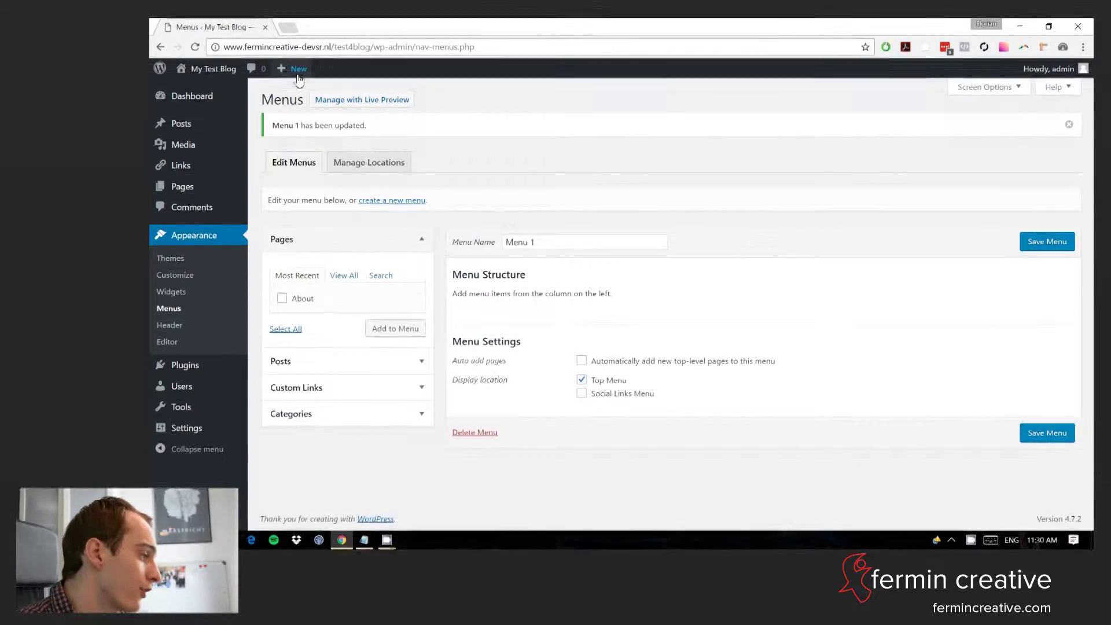
# Open the live site in a separate browser tab to check its front page, and return to the menu editor.
pyautogui.moveTo(214, 71)
pyautogui.rightClick(203, 91)
pyautogui.click(222, 96)
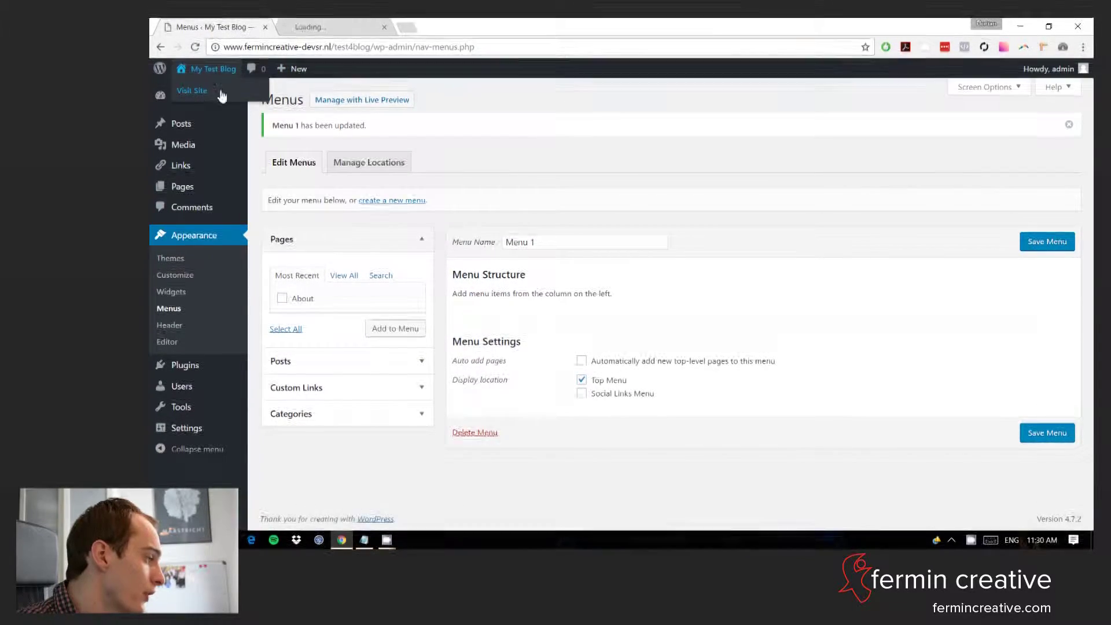
pyautogui.click(307, 23)
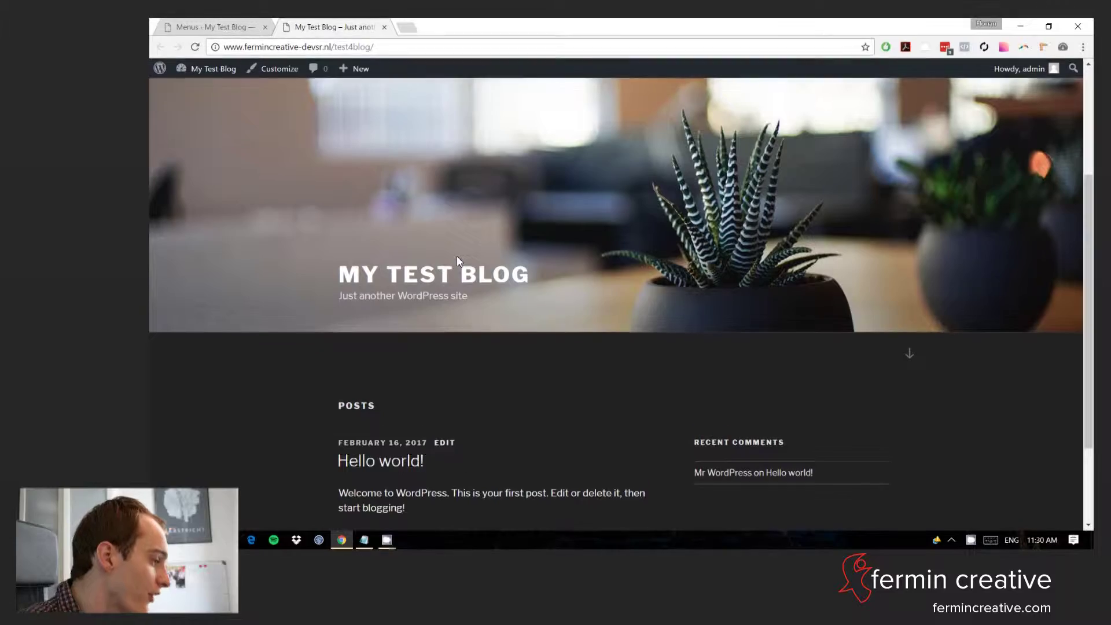
pyautogui.click(220, 27)
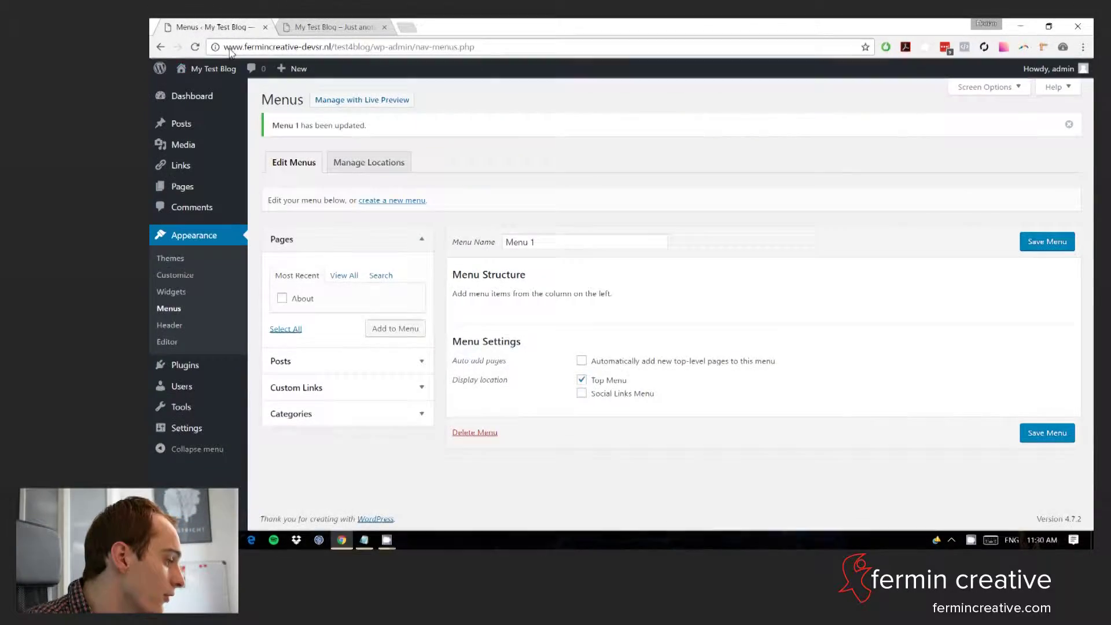
# Add the About page to Menu 1 and save the menu.
pyautogui.click(1037, 433)
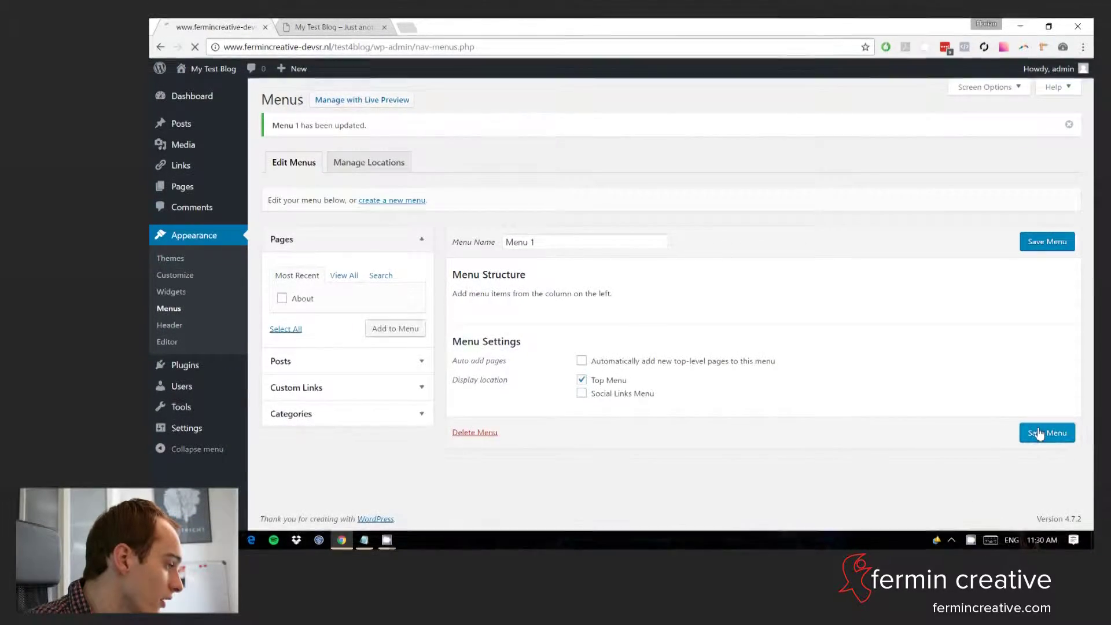
pyautogui.click(304, 298)
pyautogui.click(375, 334)
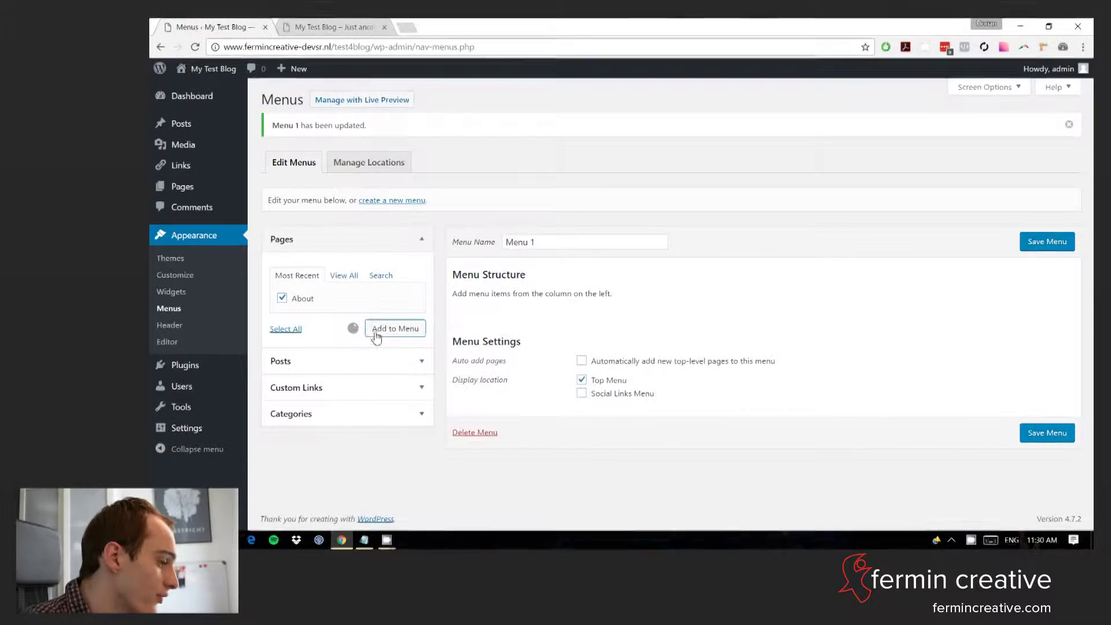
pyautogui.click(1042, 463)
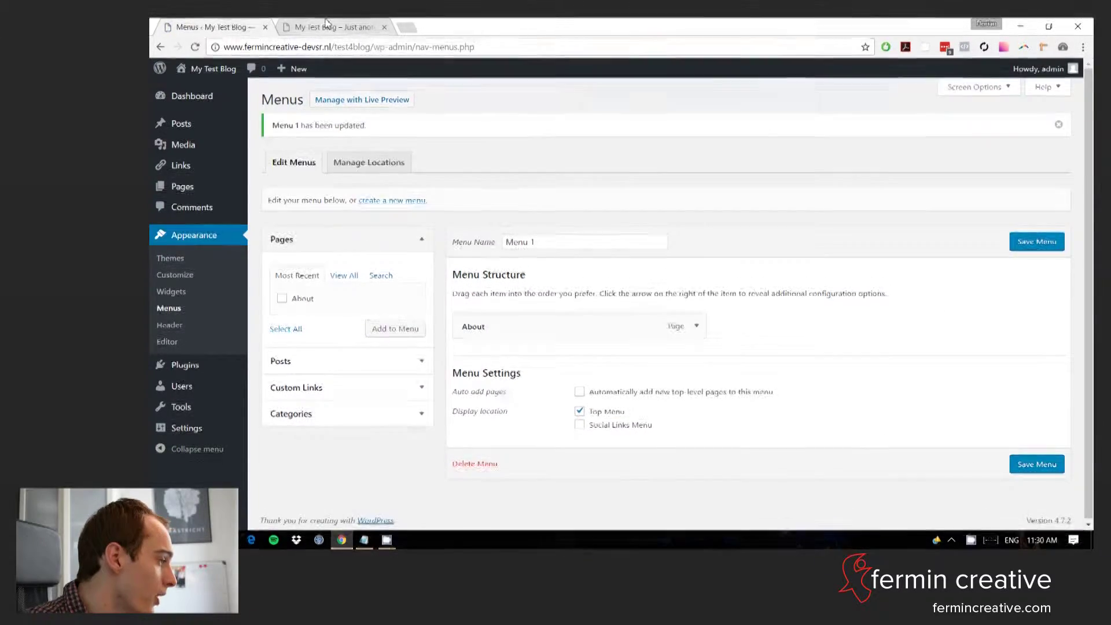
# Reload the live site to check its navigation menu and return to the menu editor.
pyautogui.click(327, 26)
pyautogui.press('F5')
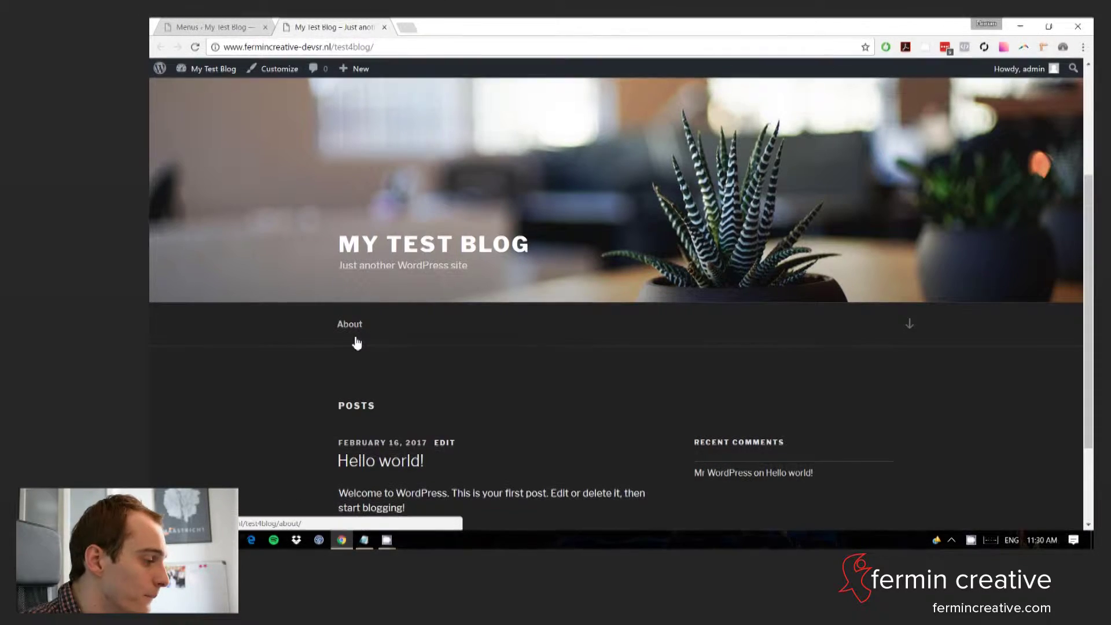
pyautogui.scroll(3, 361, 348)
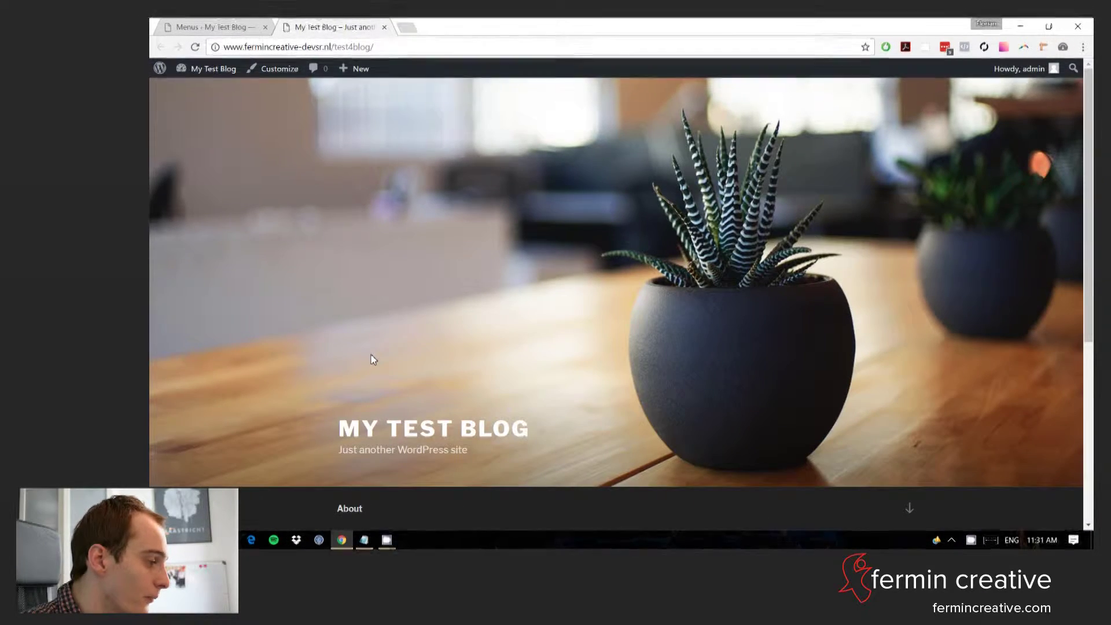
pyautogui.scroll(-1, 373, 359)
pyautogui.hotkey('ctrl', 'shift', 'Tab')
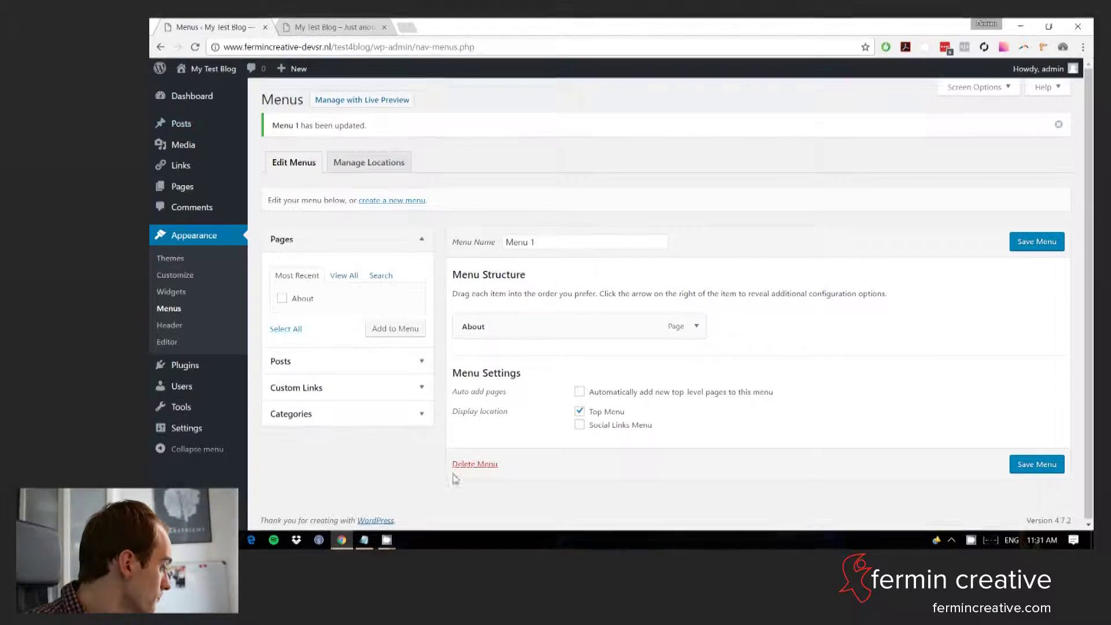
# View the featured plugins available to add and the list of all users.
pyautogui.click(258, 369)
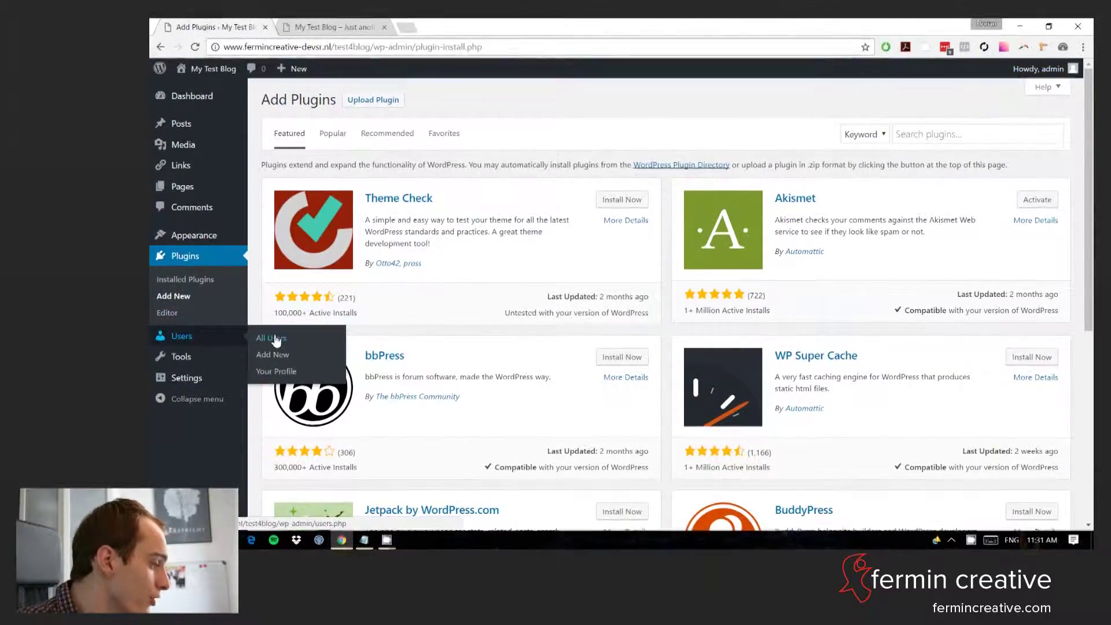
pyautogui.click(270, 334)
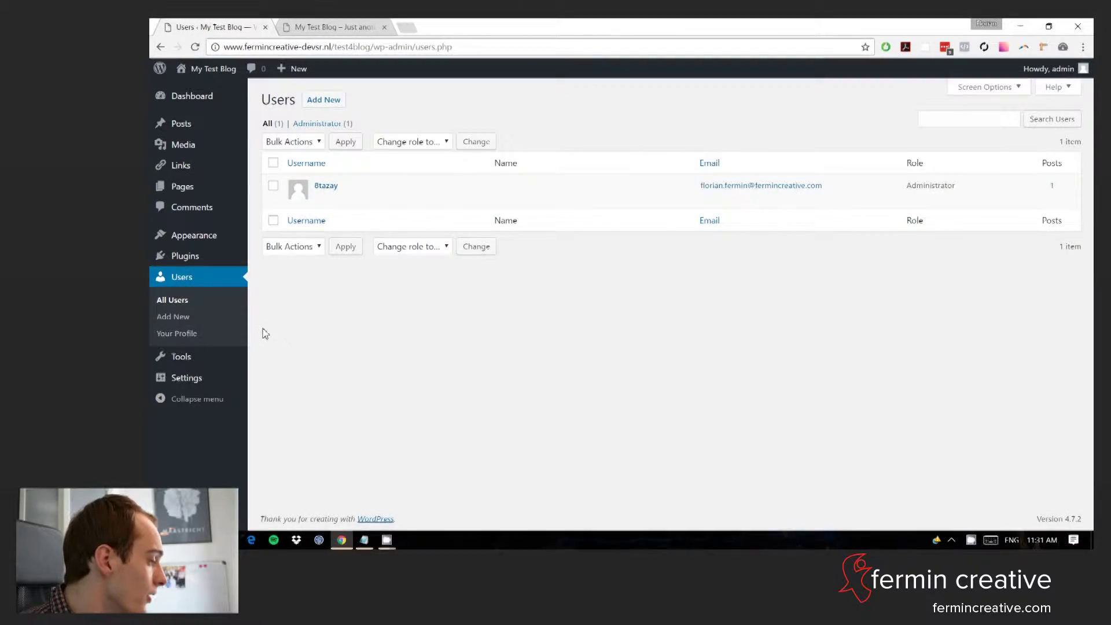
# Open your own user profile and look through its personal options, contact info and account management sections.
pyautogui.click(218, 337)
pyautogui.scroll(-6, 353, 354)
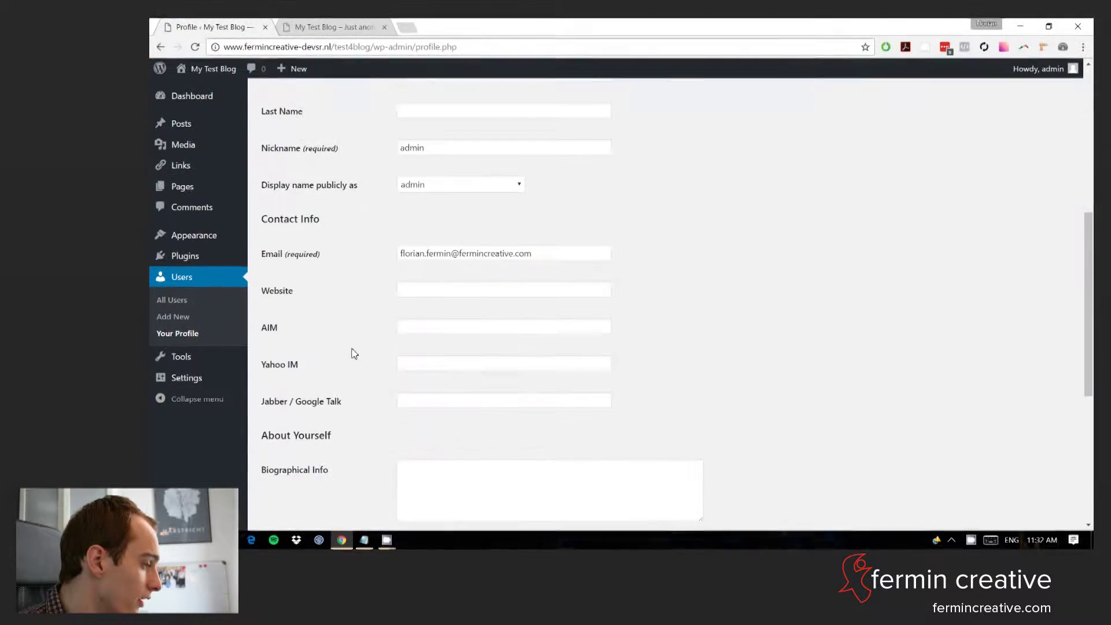
pyautogui.scroll(-2, 268, 392)
pyautogui.scroll(-3, 345, 402)
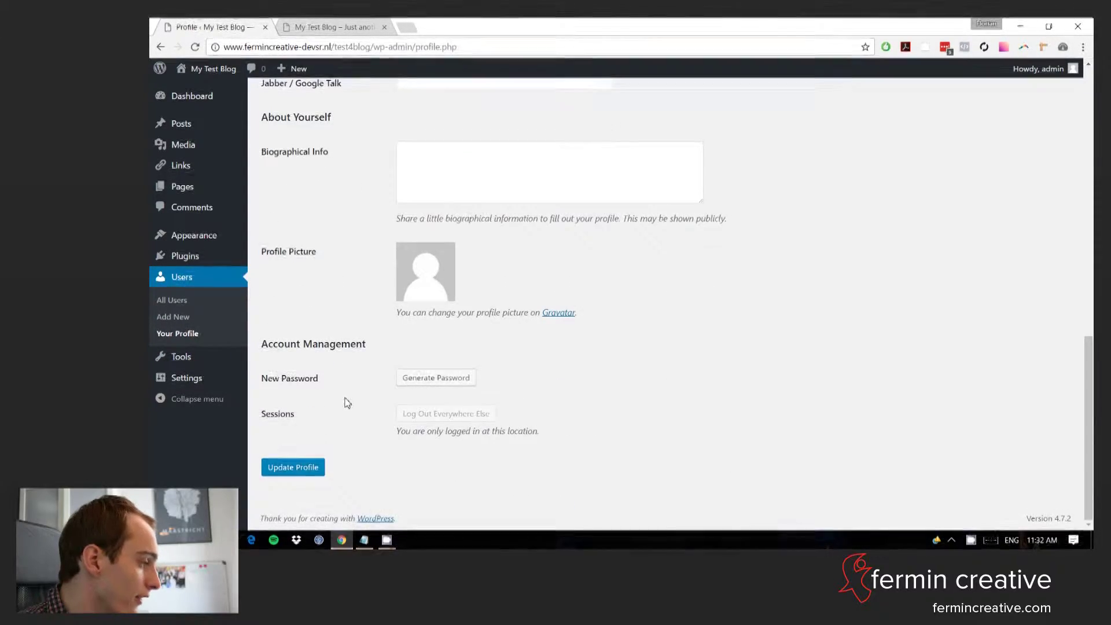
pyautogui.scroll(10, 305, 405)
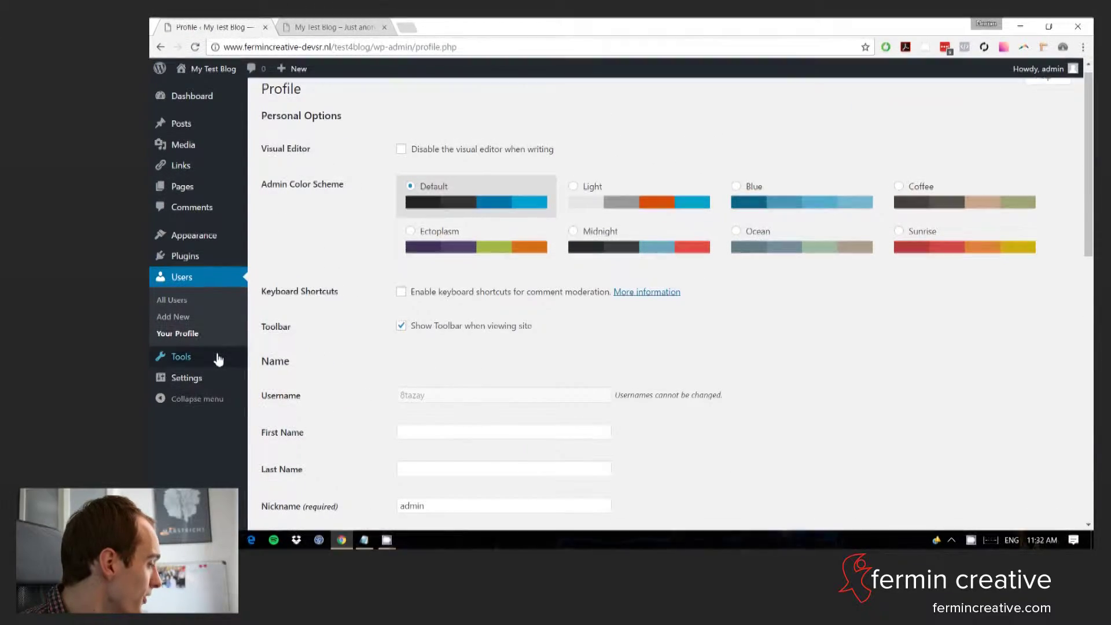
# View the Available Tools page and the site's content import and export pages.
pyautogui.click(311, 363)
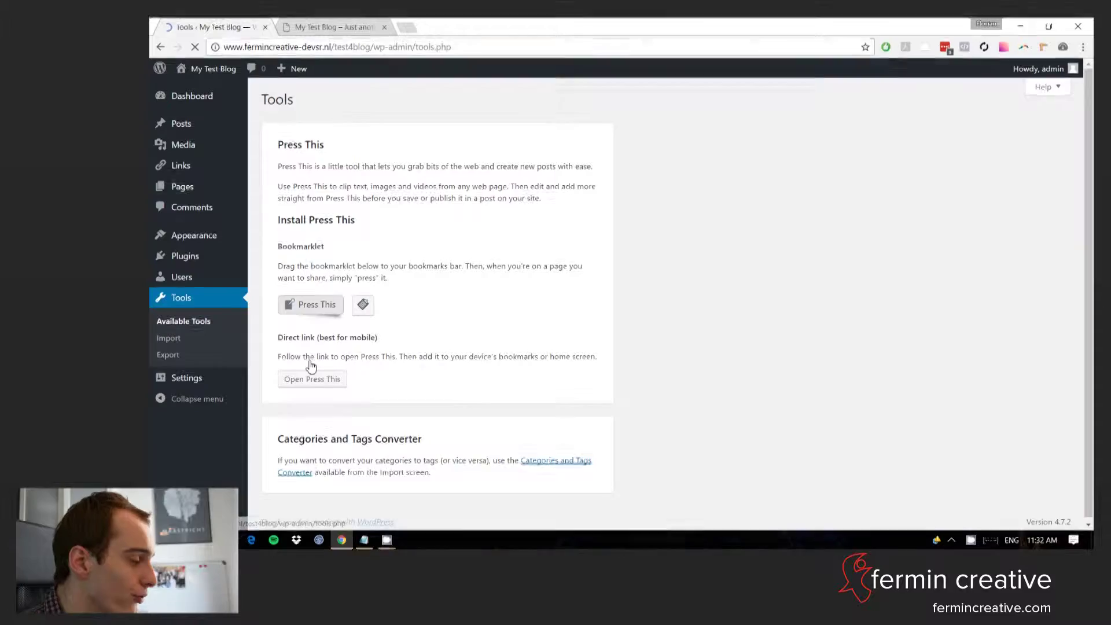
pyautogui.moveTo(153, 378)
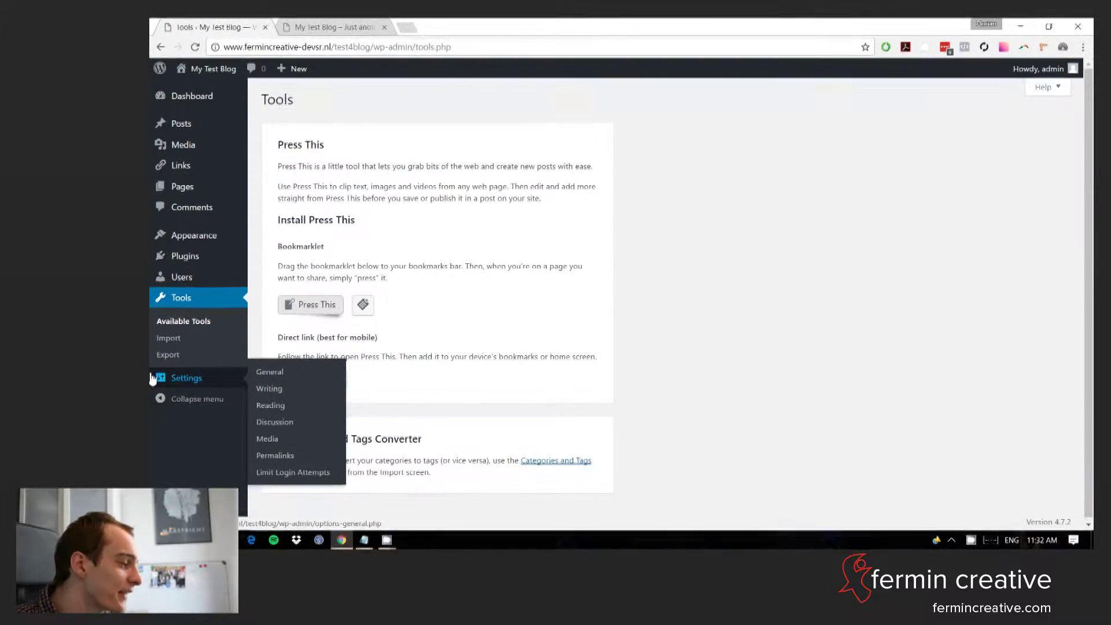
pyautogui.click(160, 341)
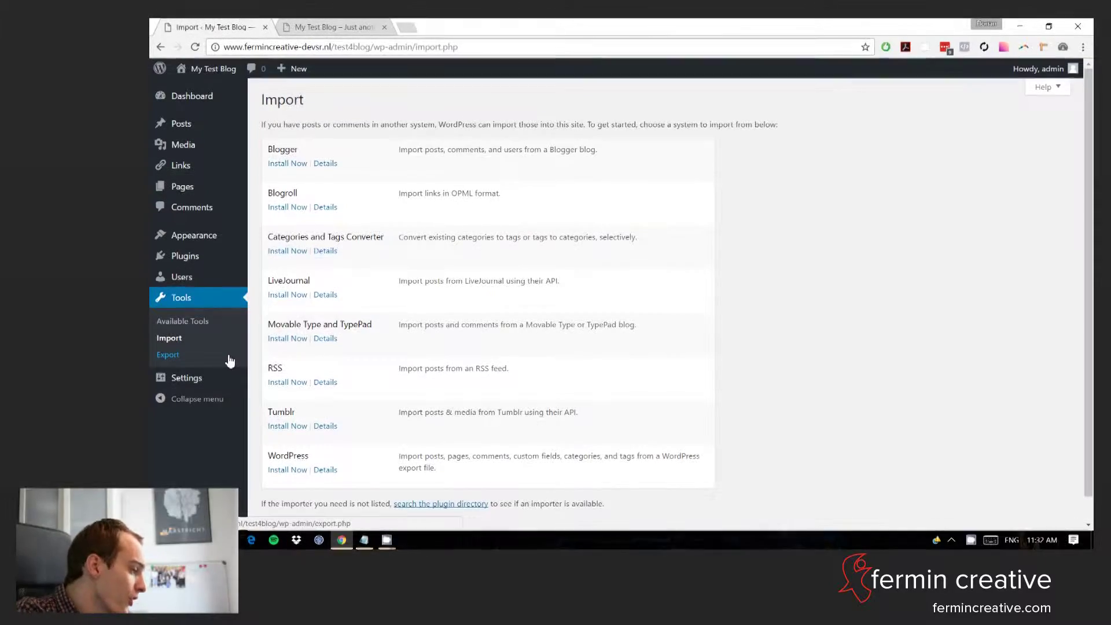
pyautogui.click(230, 360)
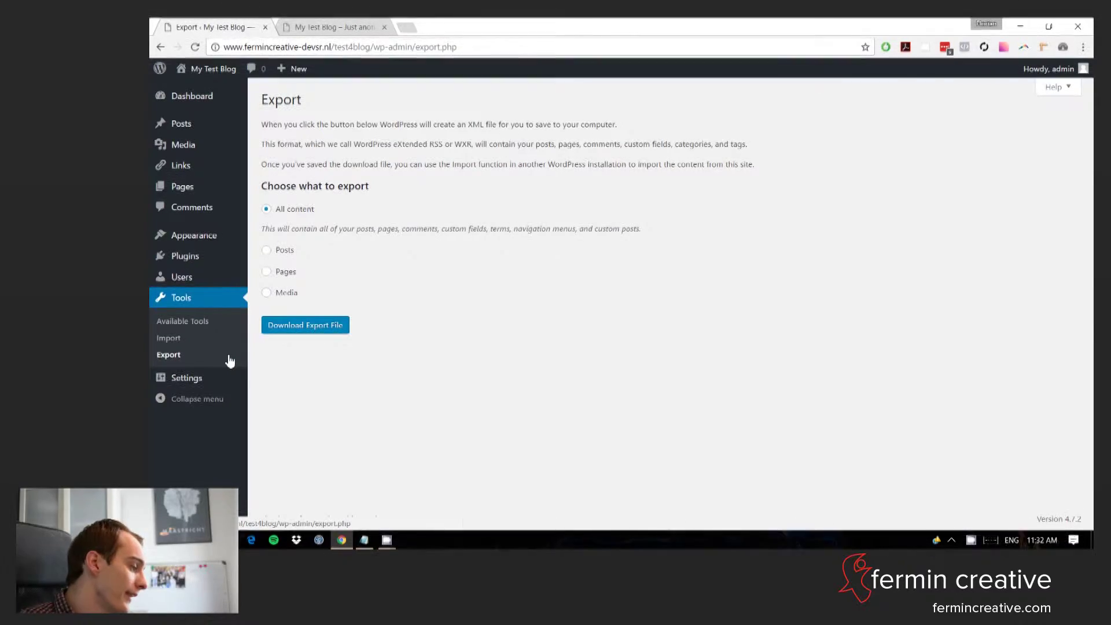
# Open the General settings and look through the site's title, address, membership and date options.
pyautogui.moveTo(247, 388)
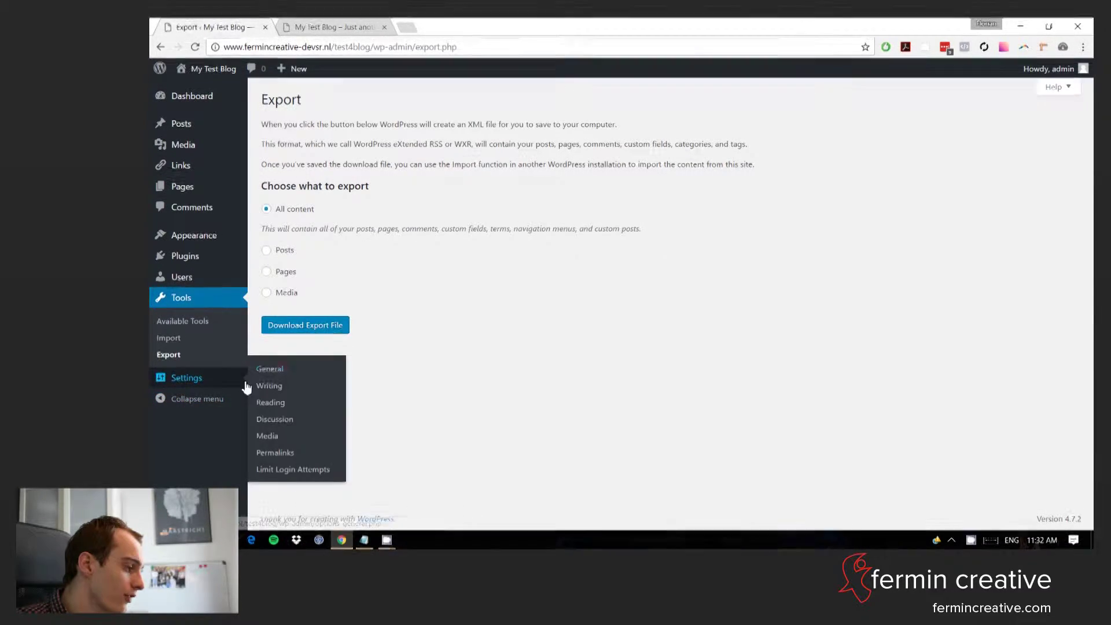
pyautogui.click(267, 369)
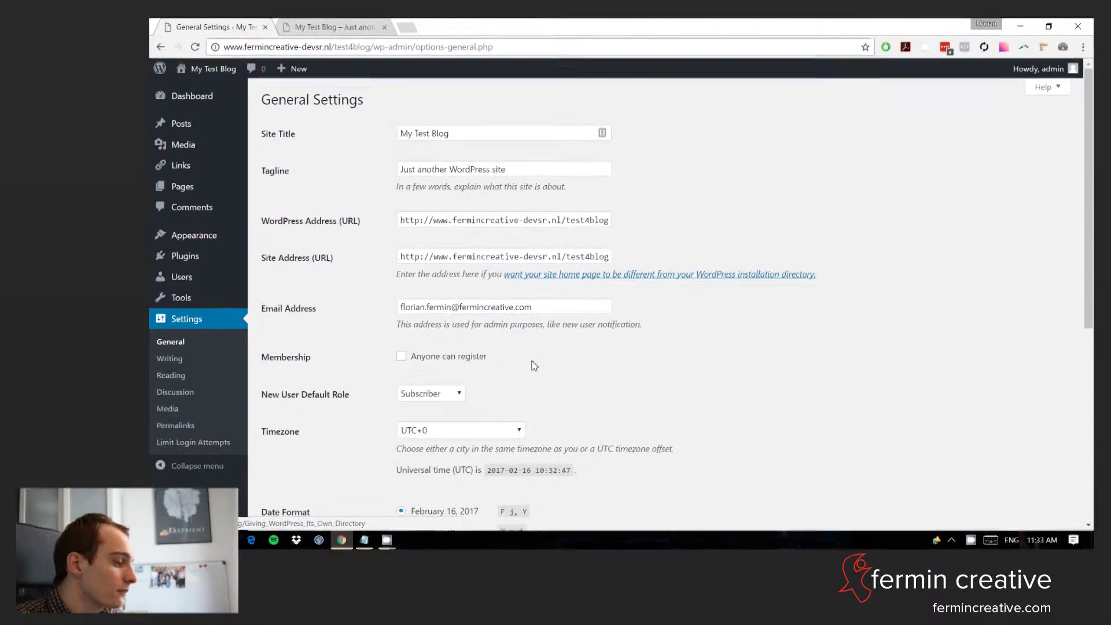
pyautogui.scroll(-3, 583, 311)
pyautogui.scroll(-2, 397, 166)
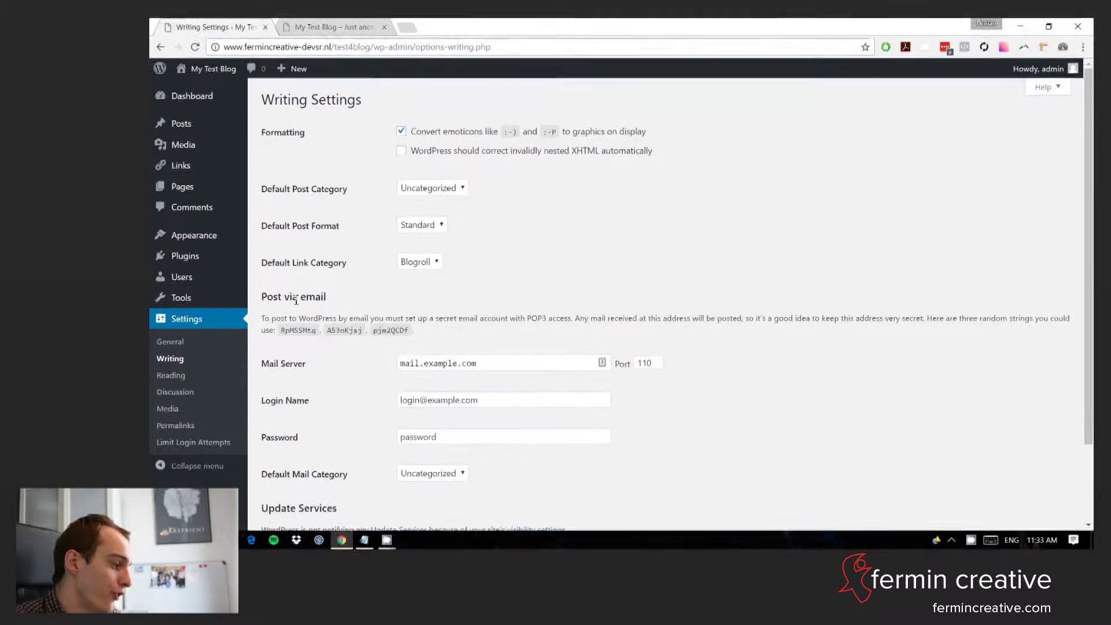
# Look through the Writing settings and the Reading settings for the front page, feeds and search engine visibility.
pyautogui.scroll(-1, 297, 311)
pyautogui.scroll(-1, 297, 311)
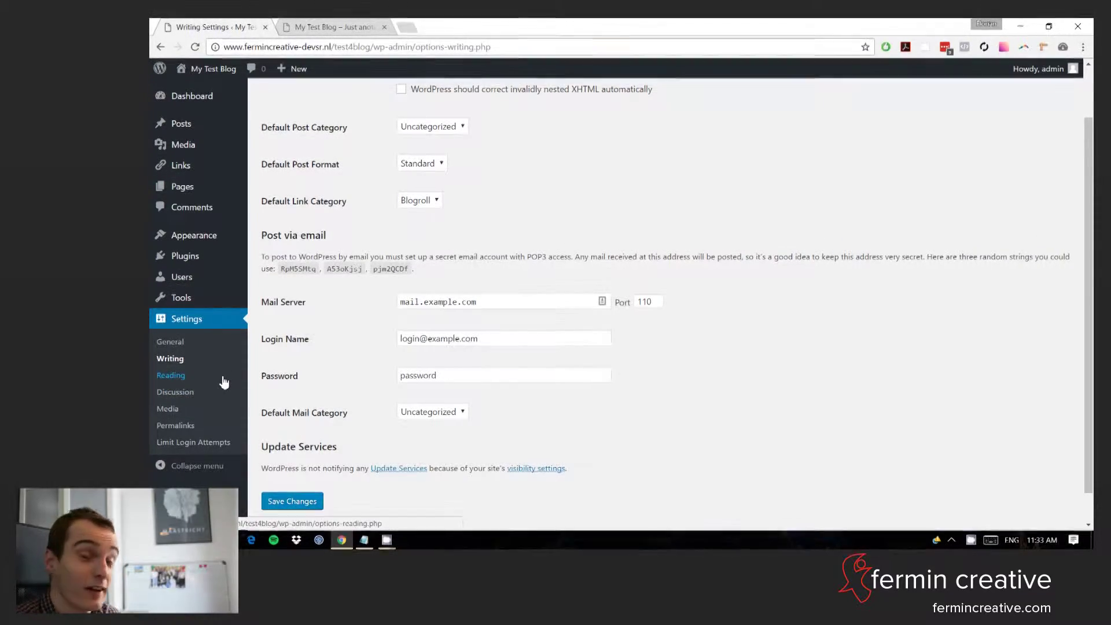
pyautogui.click(171, 377)
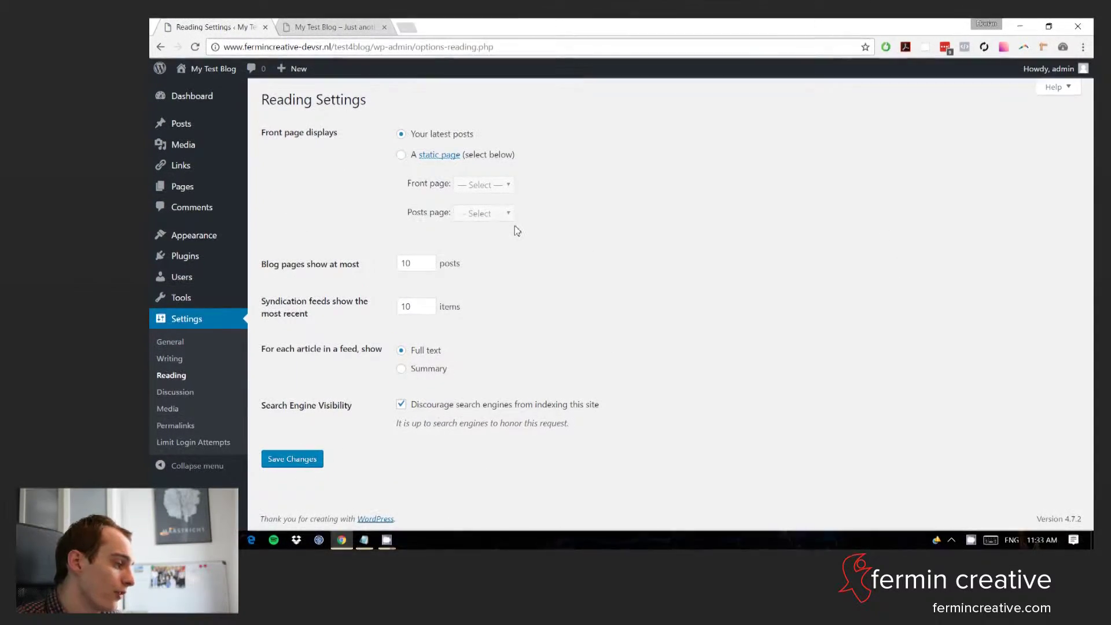
pyautogui.moveTo(231, 265)
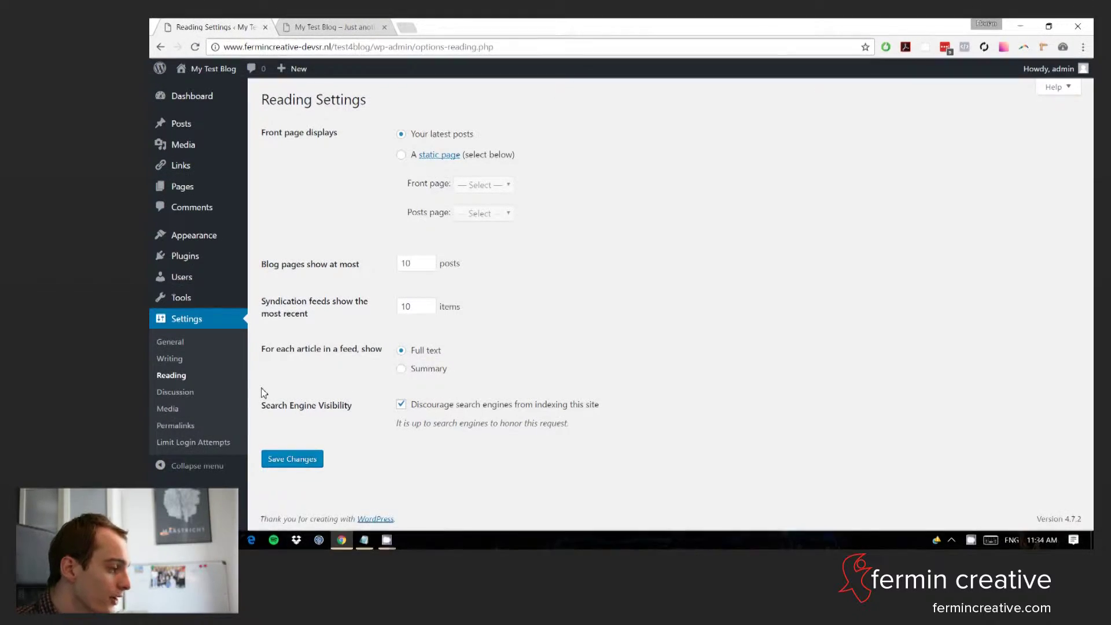
# Look through the Discussion settings for comments, notifications and moderation, and the Media settings for image sizes and uploads.
pyautogui.click(221, 401)
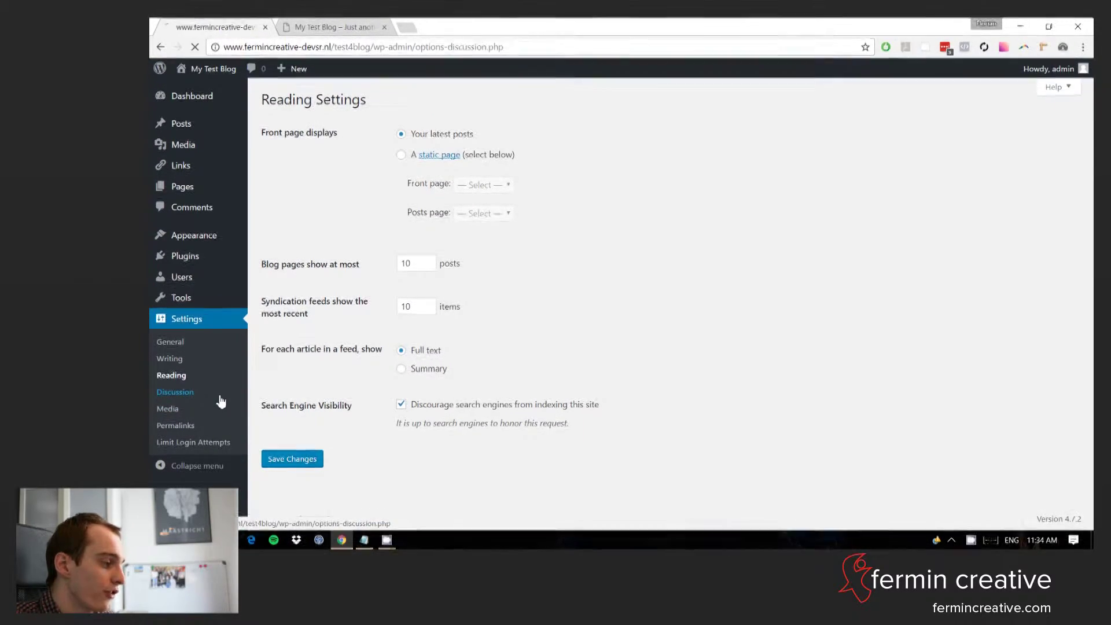
pyautogui.scroll(-1, 667, 428)
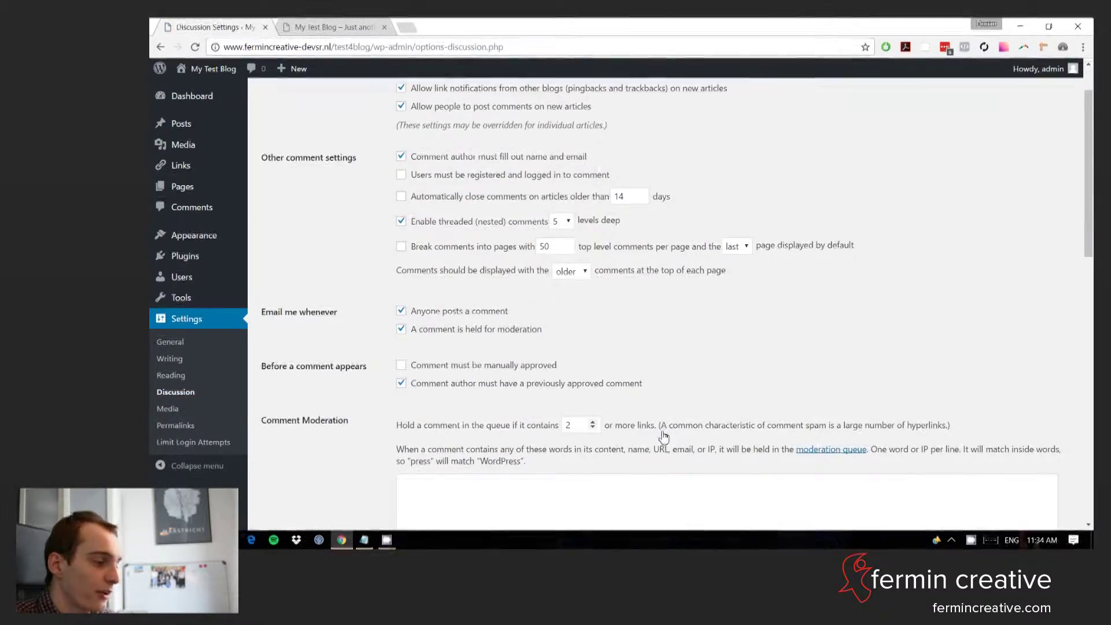
pyautogui.scroll(1, 670, 405)
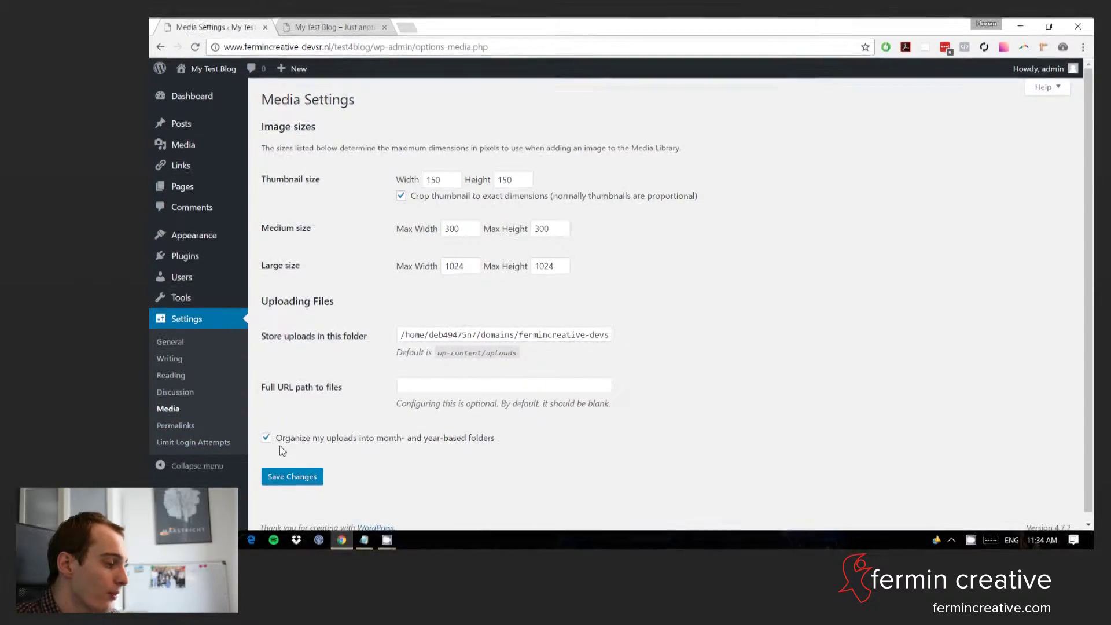
# Set the site's permalink structure to Post name and save the permalink settings.
pyautogui.click(184, 427)
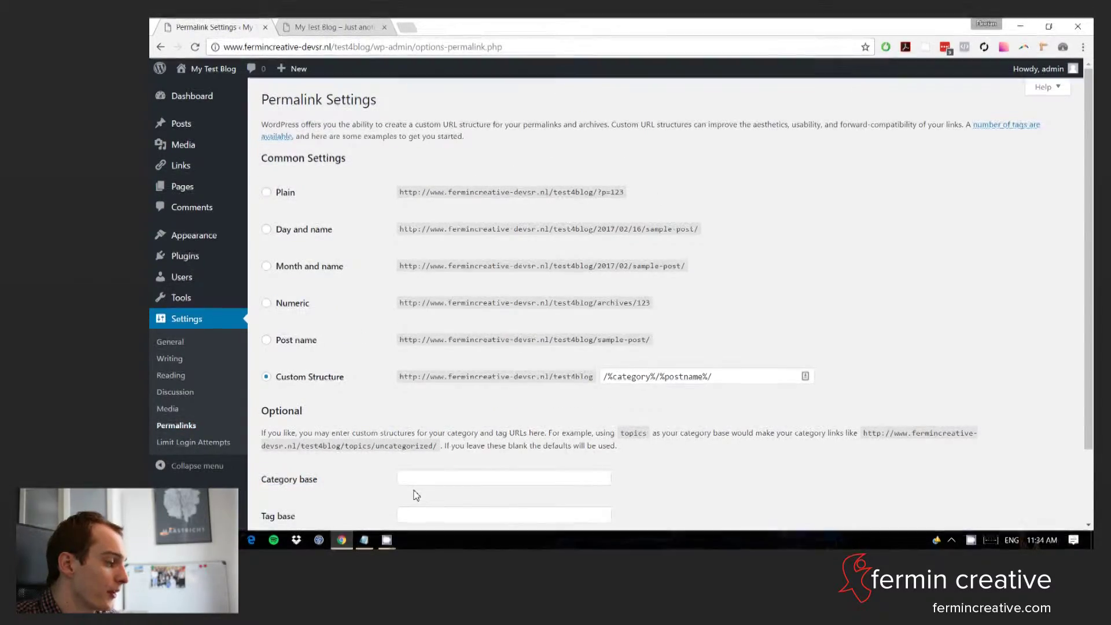
pyautogui.scroll(-3, 414, 497)
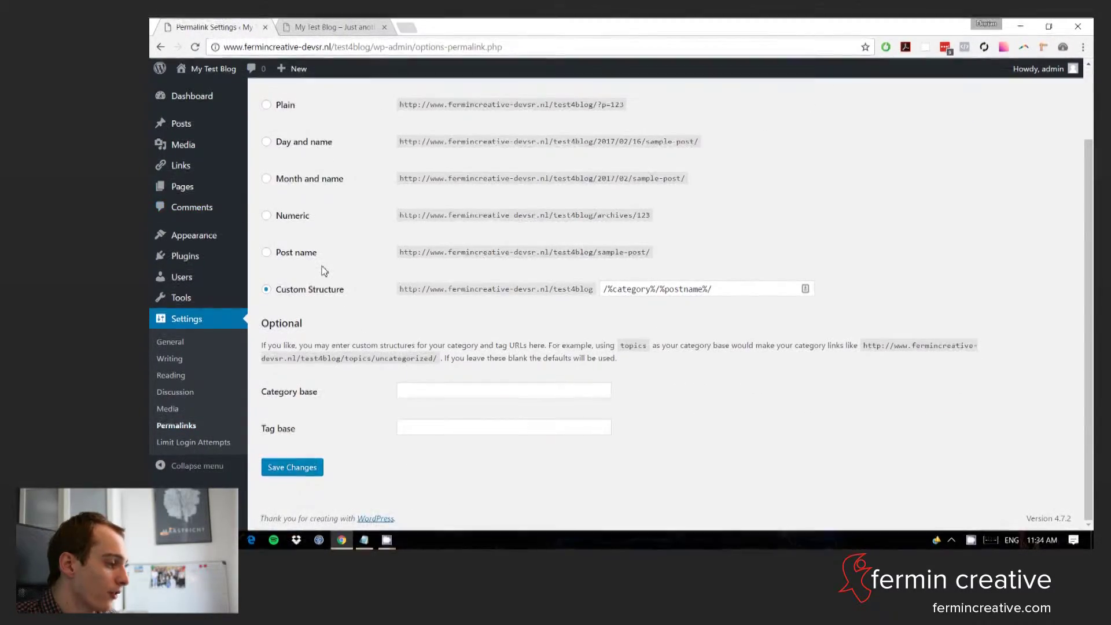
pyautogui.click(301, 254)
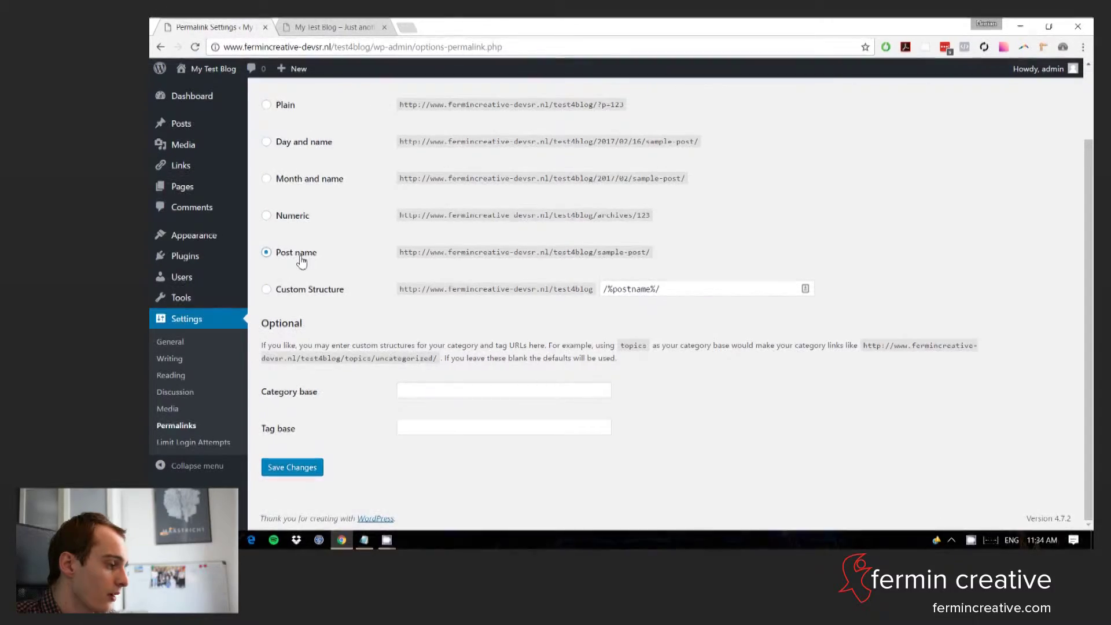
pyautogui.click(301, 467)
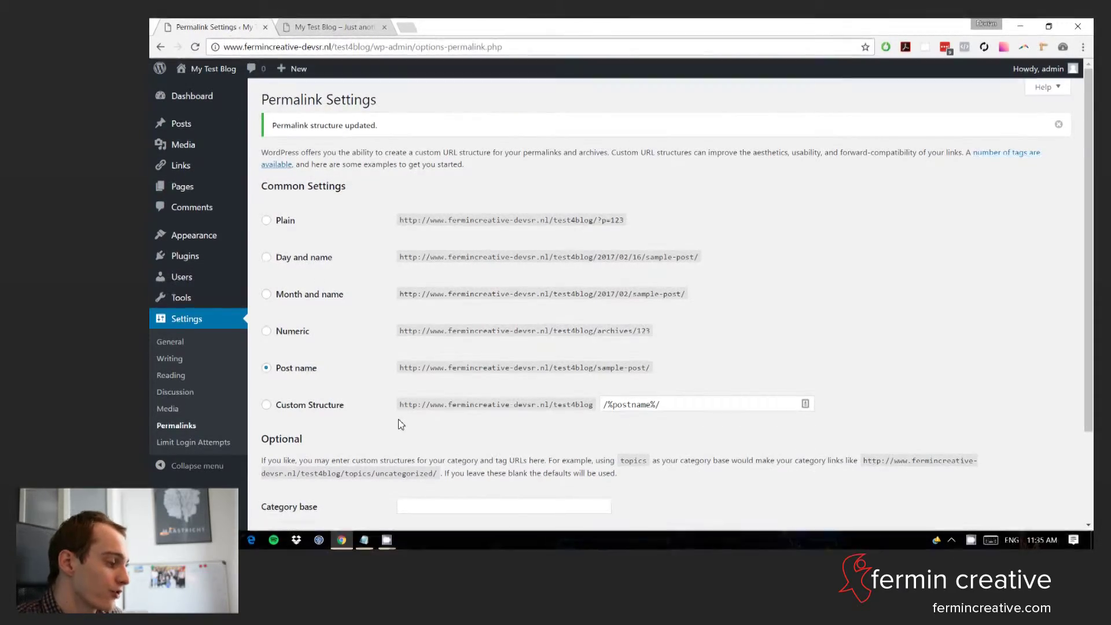
# Open the Limit Login Attempts settings.
pyautogui.click(210, 442)
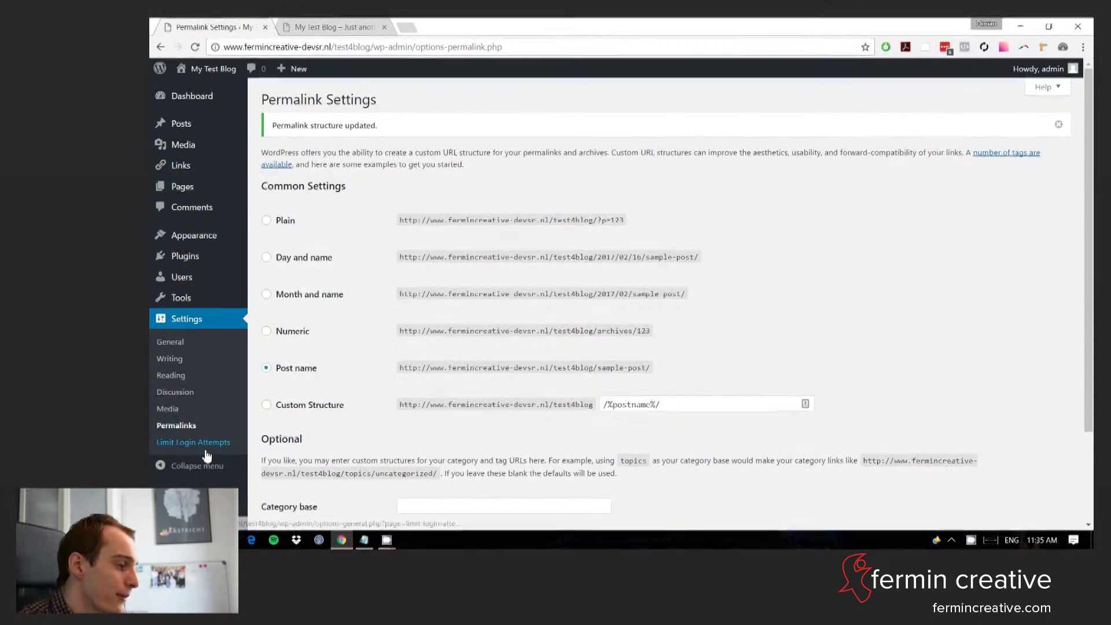